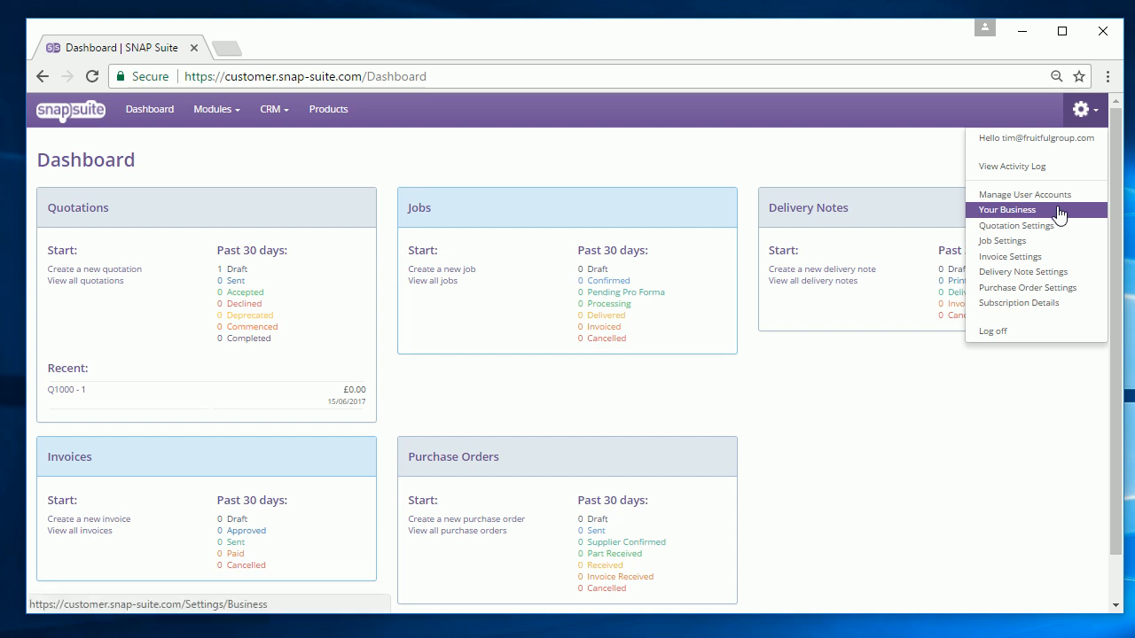
- Change the Default VAT Rate % in Your Business settings to 20.00 and save the business details
{"action": "left_click", "coordinate": [1060, 213]}
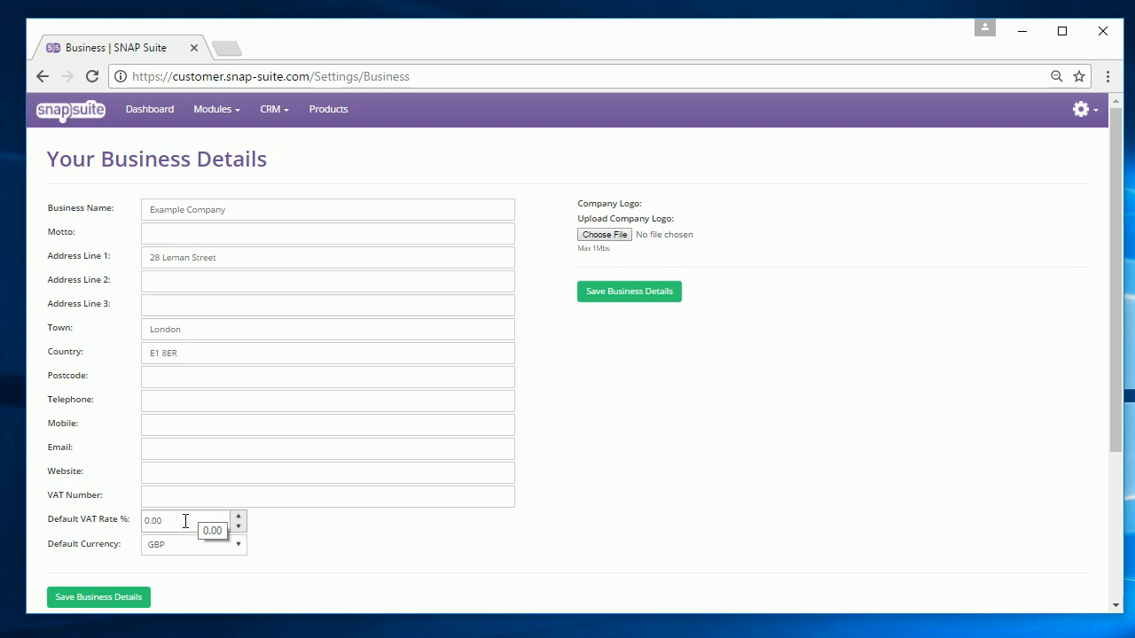
{"action": "left_click", "coordinate": [273, 544]}
{"action": "left_click_drag", "start_coordinate": [195, 515], "coordinate": [32, 494]}
{"action": "type", "text": "20"}
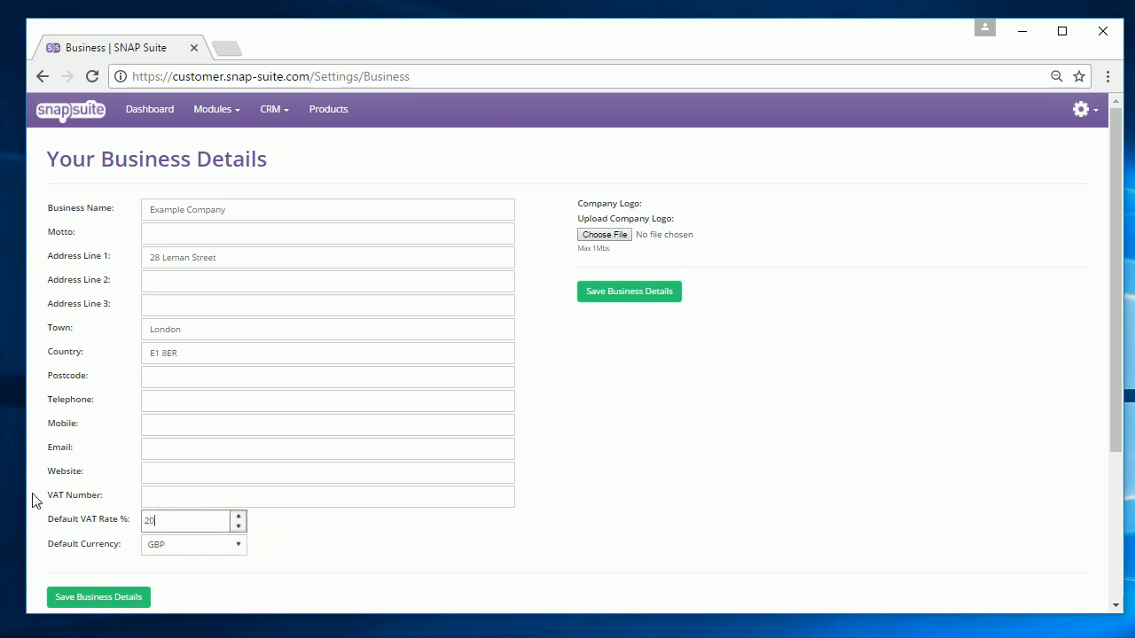
{"action": "left_click", "coordinate": [171, 482]}
{"action": "left_click", "coordinate": [178, 498]}
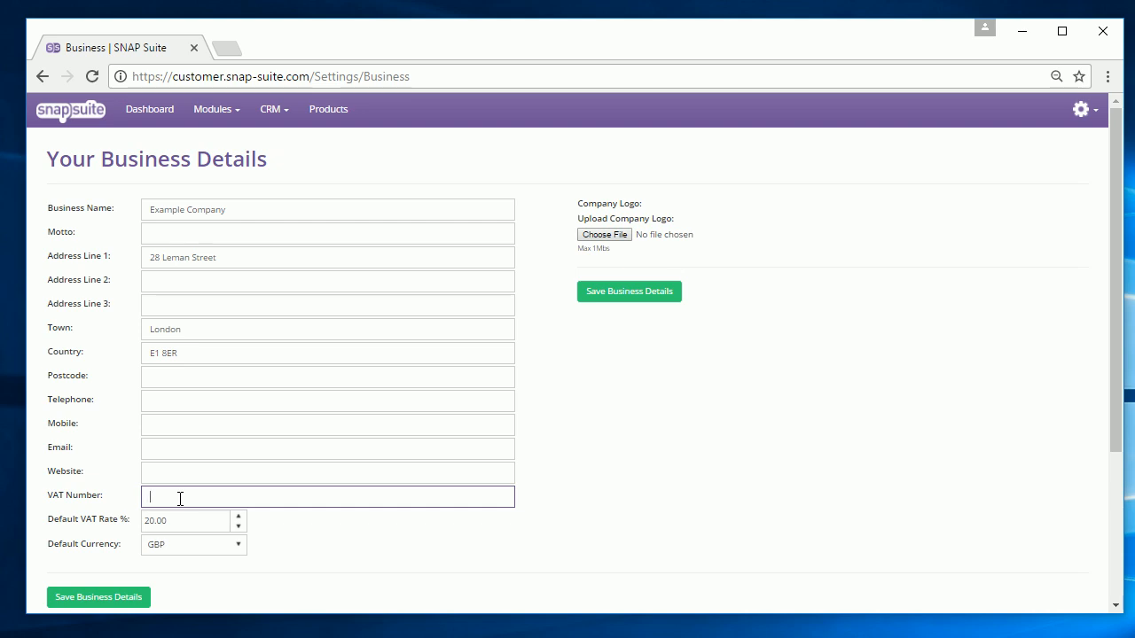
{"action": "left_click", "coordinate": [149, 596]}
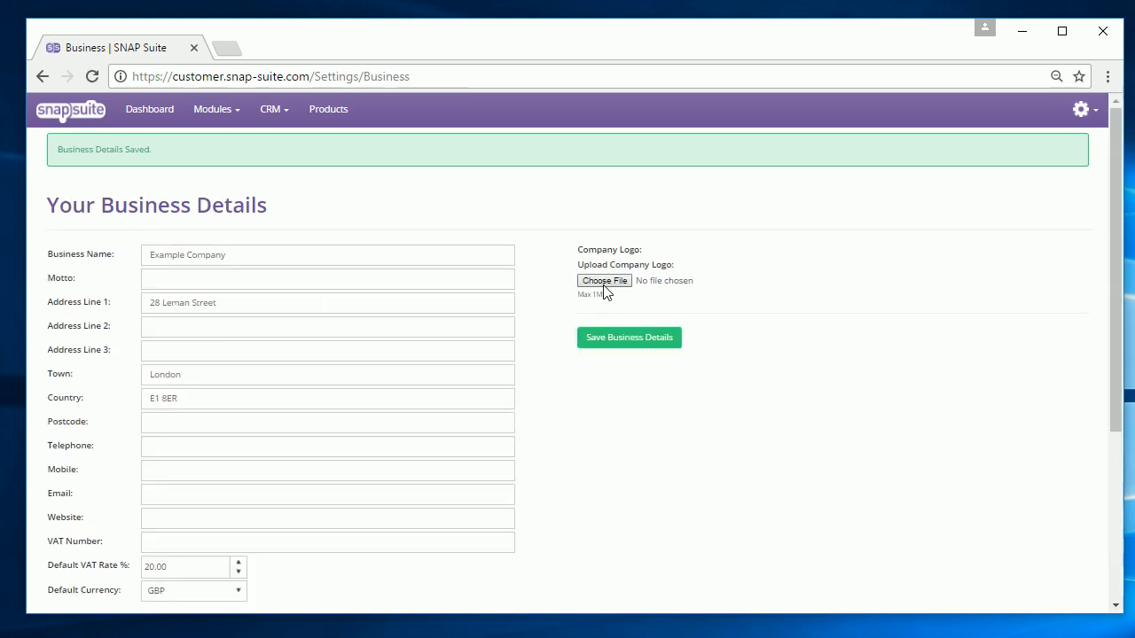
- Upload PPC1.png from the Samples folder as the company logo and save the business details
{"action": "left_click", "coordinate": [605, 281]}
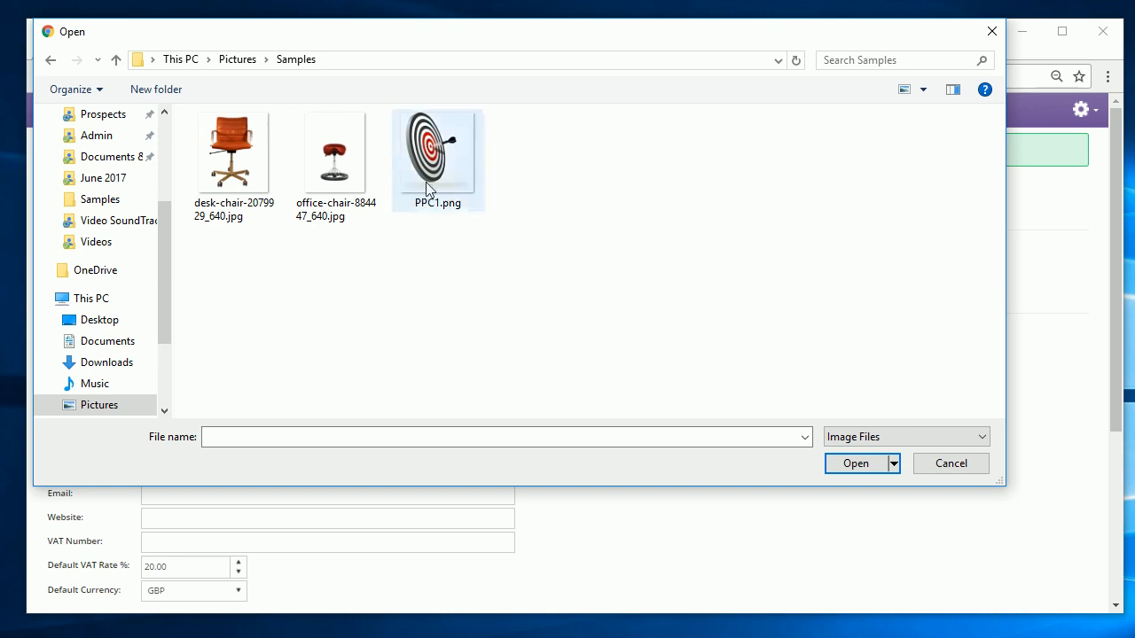
{"action": "left_click", "coordinate": [428, 182]}
{"action": "left_click", "coordinate": [865, 465]}
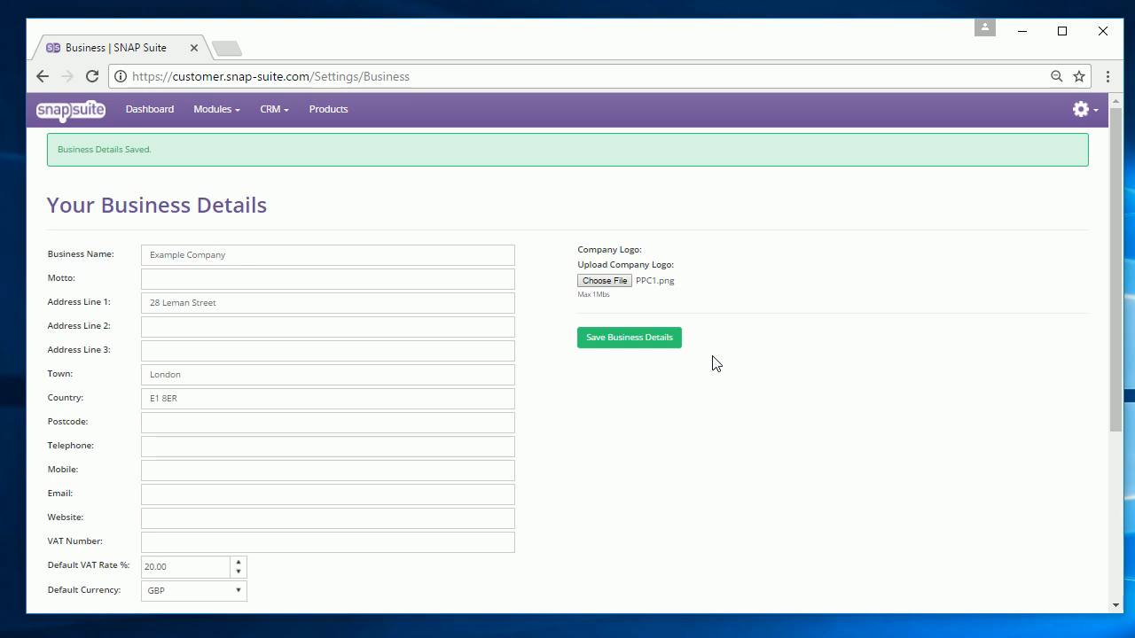
{"action": "left_click", "coordinate": [611, 337]}
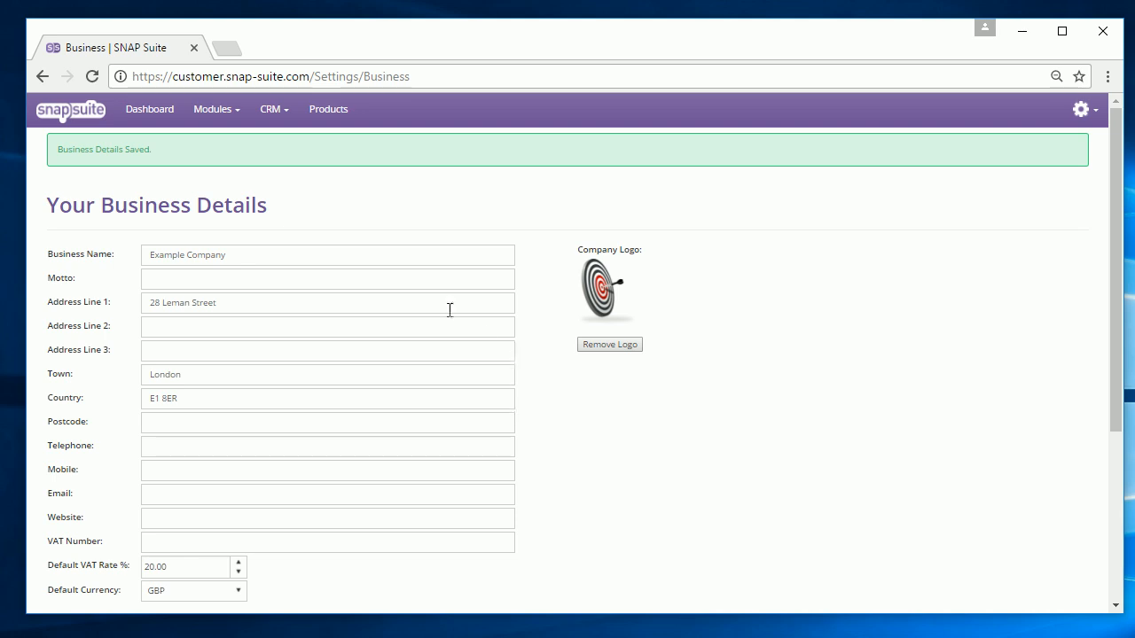
- Add client ACME INC under CRM > Clients, entering its street address, town London and postcode
{"action": "left_click", "coordinate": [289, 109]}
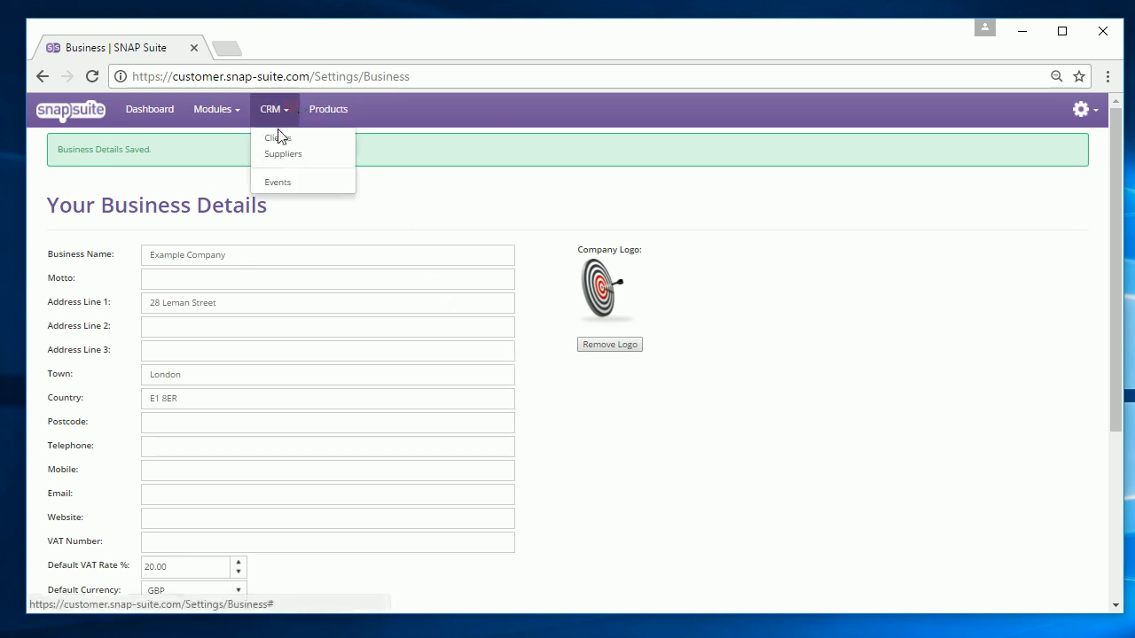
{"action": "left_click", "coordinate": [278, 138]}
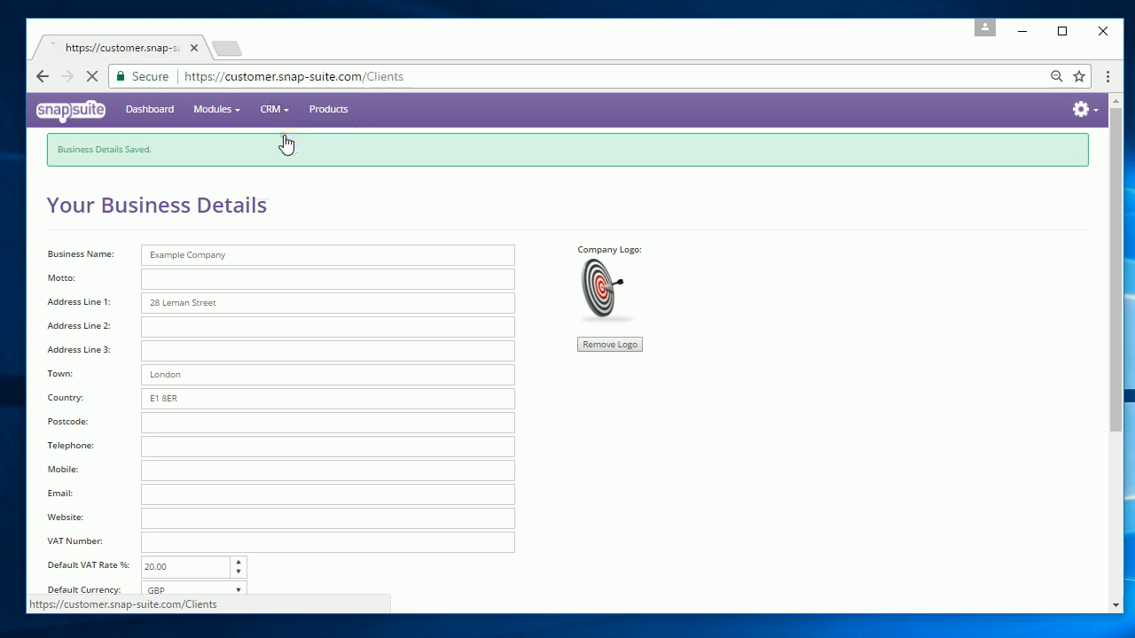
{"action": "left_click", "coordinate": [71, 197]}
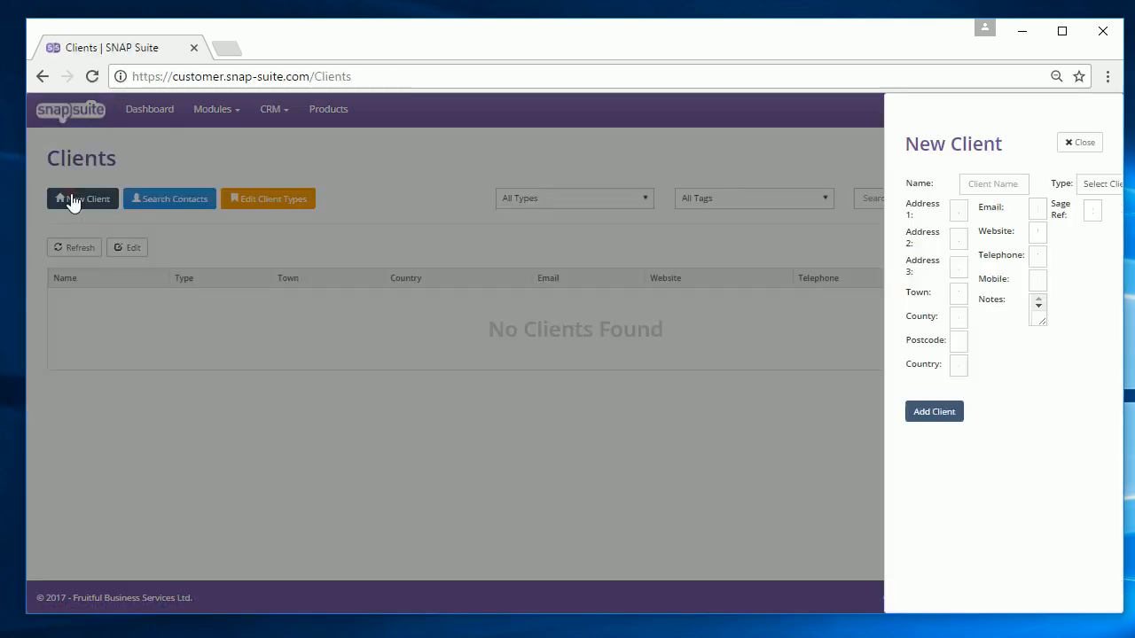
{"action": "left_click", "coordinate": [320, 190]}
{"action": "type", "text": "ACME INC"}
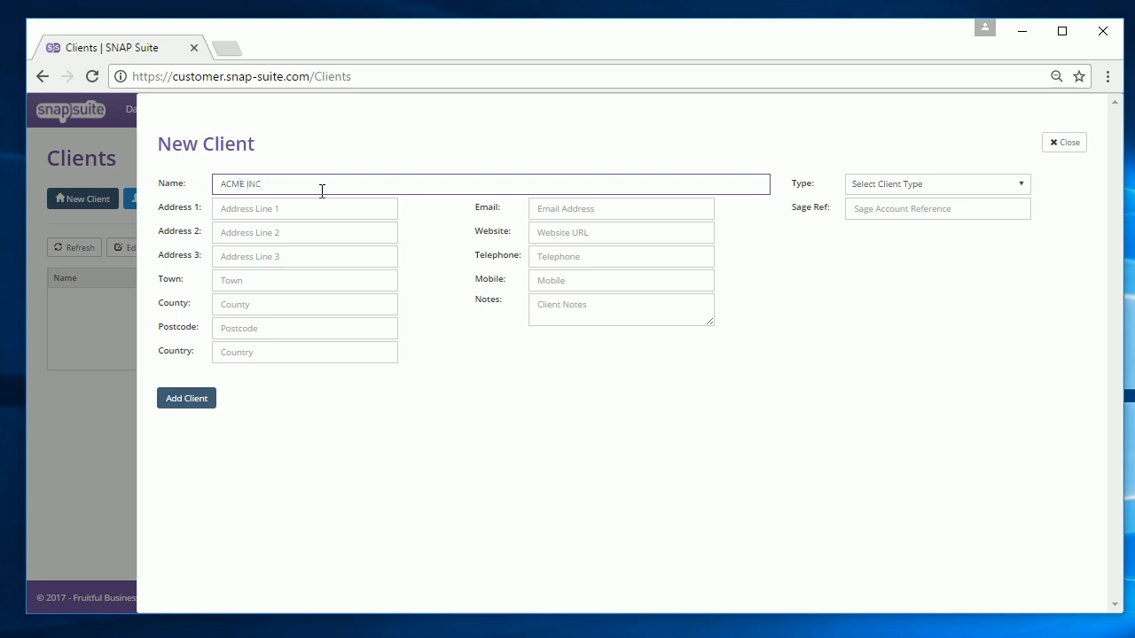
{"action": "left_click", "coordinate": [273, 212]}
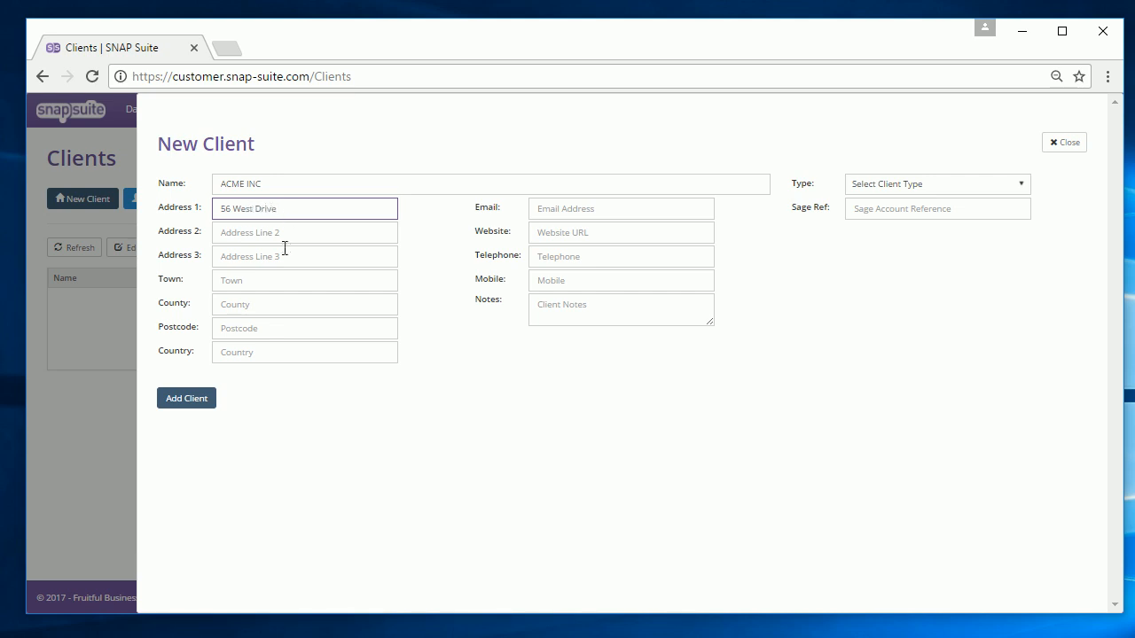
{"action": "left_click", "coordinate": [277, 278]}
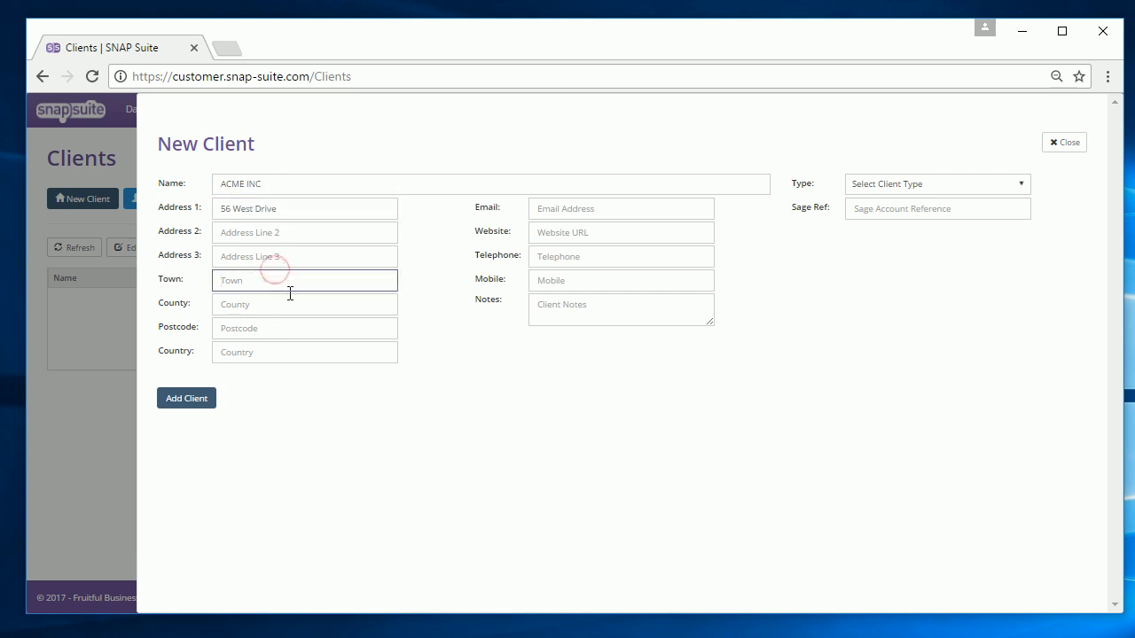
{"action": "type", "text": "London"}
{"action": "left_click", "coordinate": [275, 329]}
{"action": "type", "text": "W"}
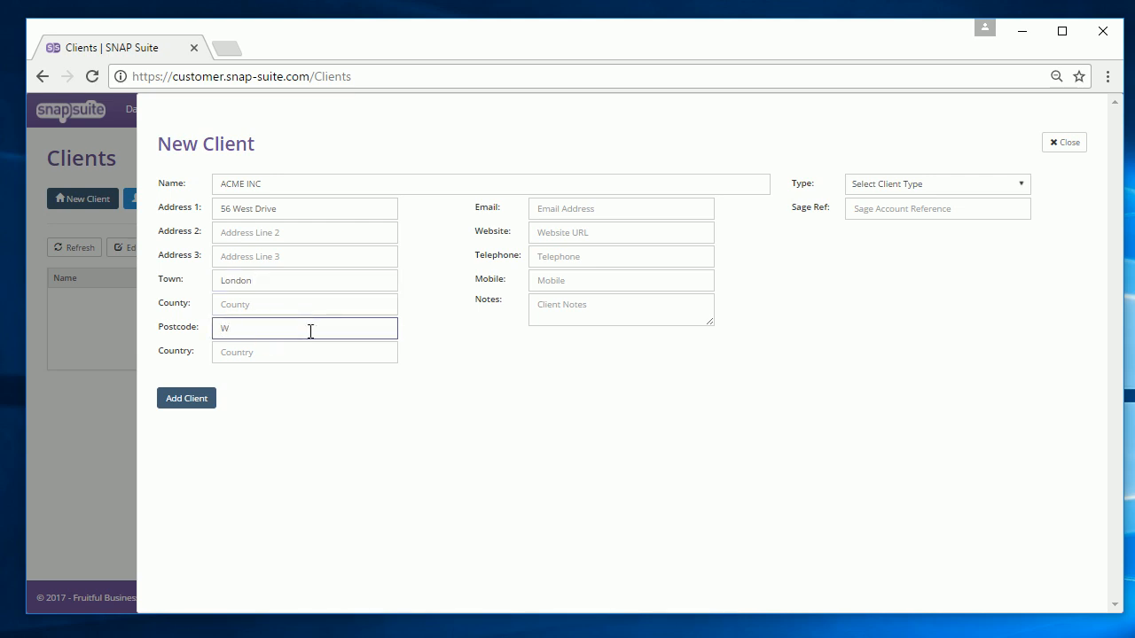
{"action": "type", "text": "F1 7JN"}
{"action": "left_click", "coordinate": [182, 400]}
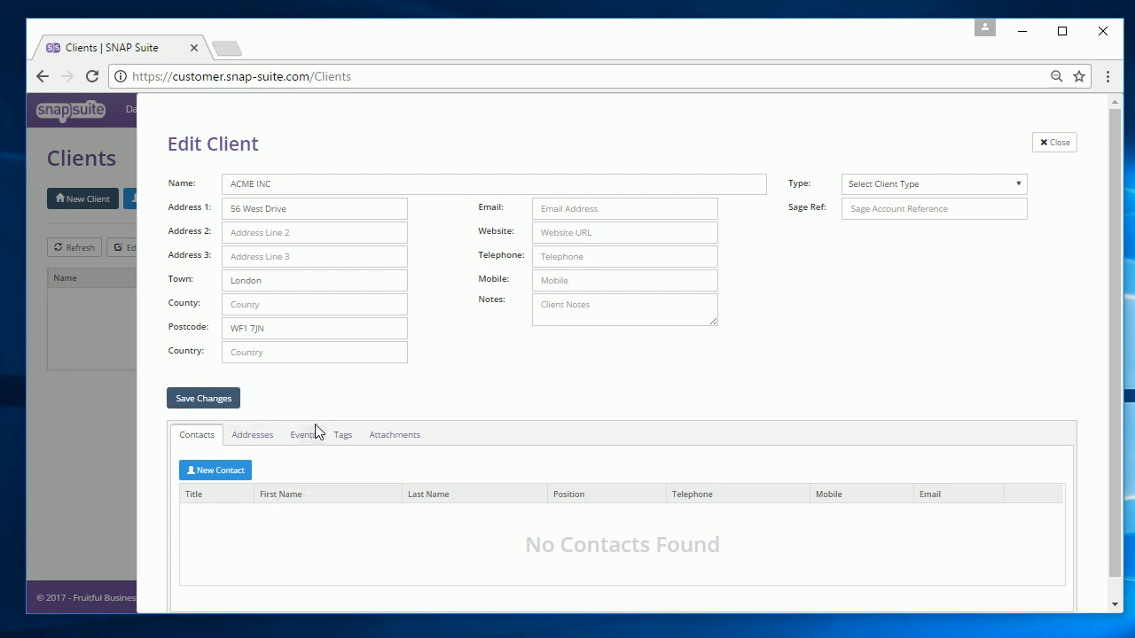
- Save a new contact for ACME INC with the contact's title, first and last name, telephone and e-mail
{"action": "left_click", "coordinate": [228, 472]}
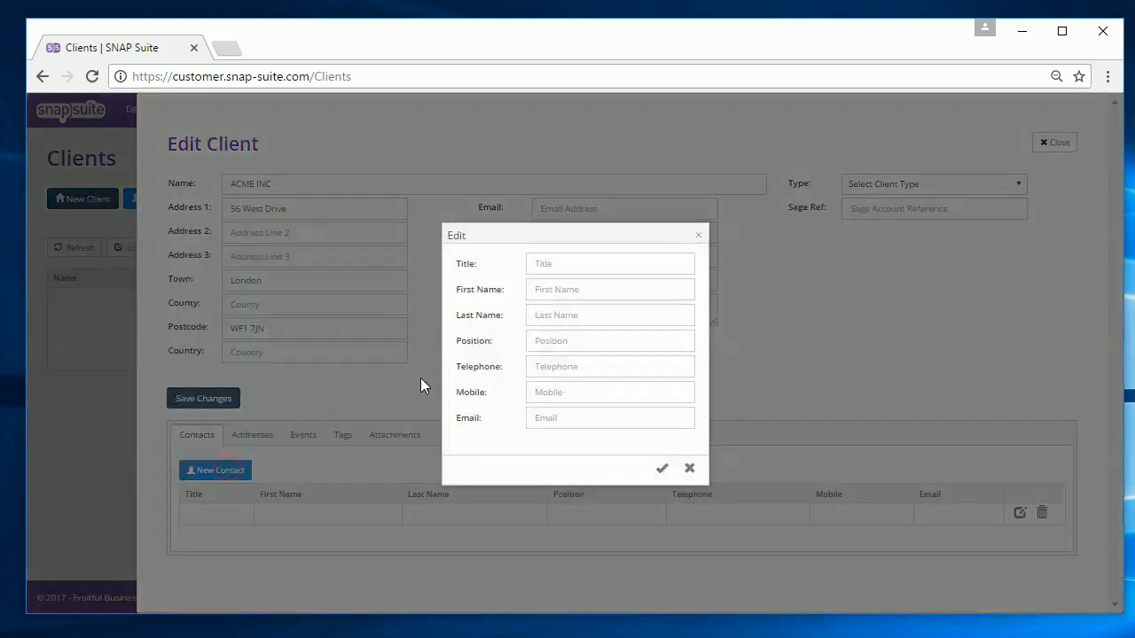
{"action": "left_click", "coordinate": [550, 266]}
{"action": "type", "text": "Mr"}
{"action": "key", "text": "Tab"}
{"action": "key", "text": "Tab"}
{"action": "key", "text": "Tab"}
{"action": "key", "text": "Tab"}
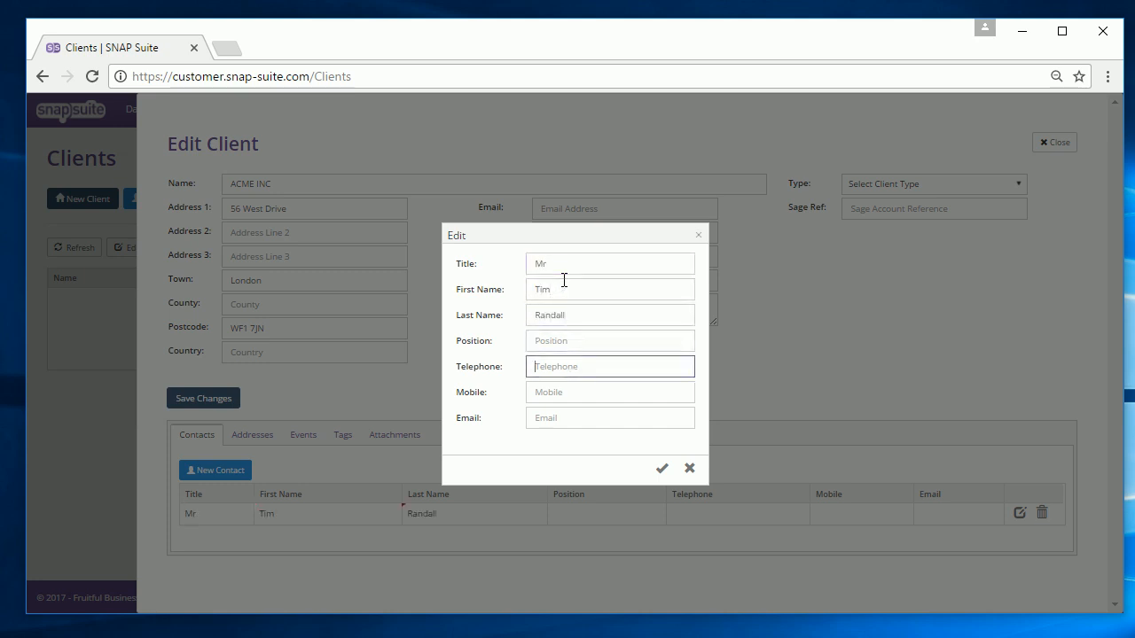
{"action": "key", "text": "Tab"}
{"action": "key", "text": "Tab"}
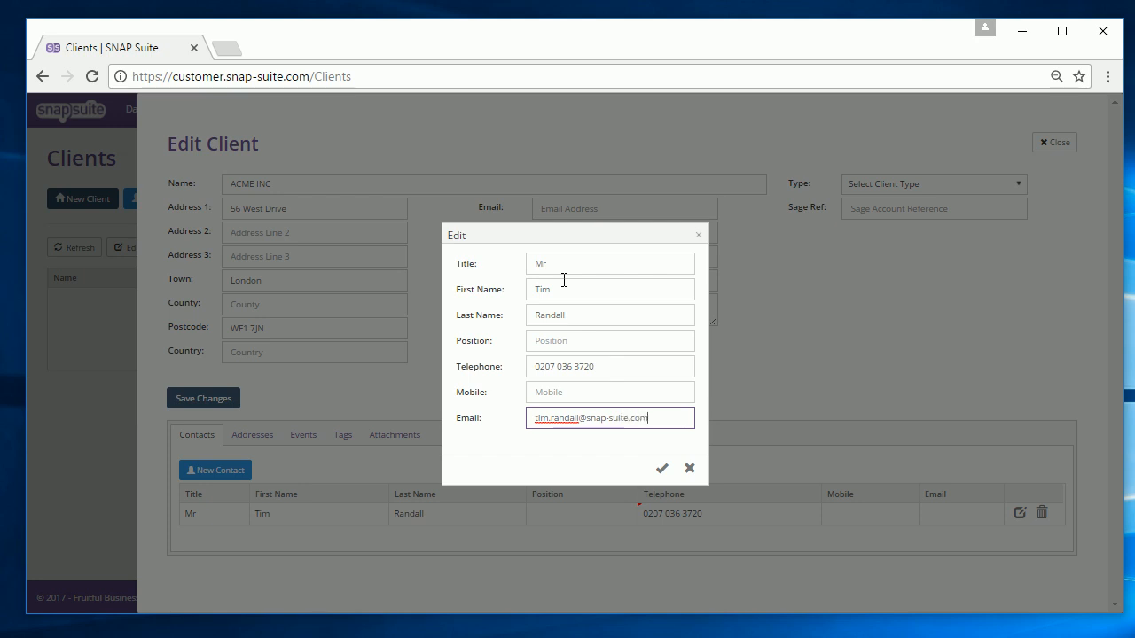
{"action": "left_click", "coordinate": [661, 467]}
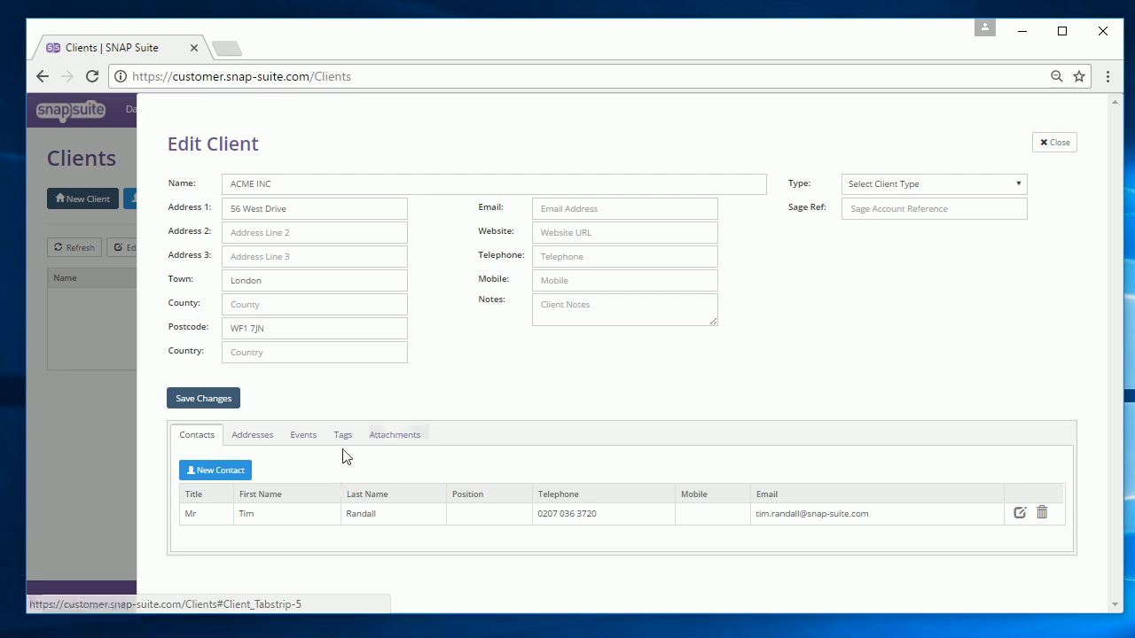
- On the Products & Services page, add the categories Chairs and Desks in the category editor
{"action": "left_click", "coordinate": [1058, 143]}
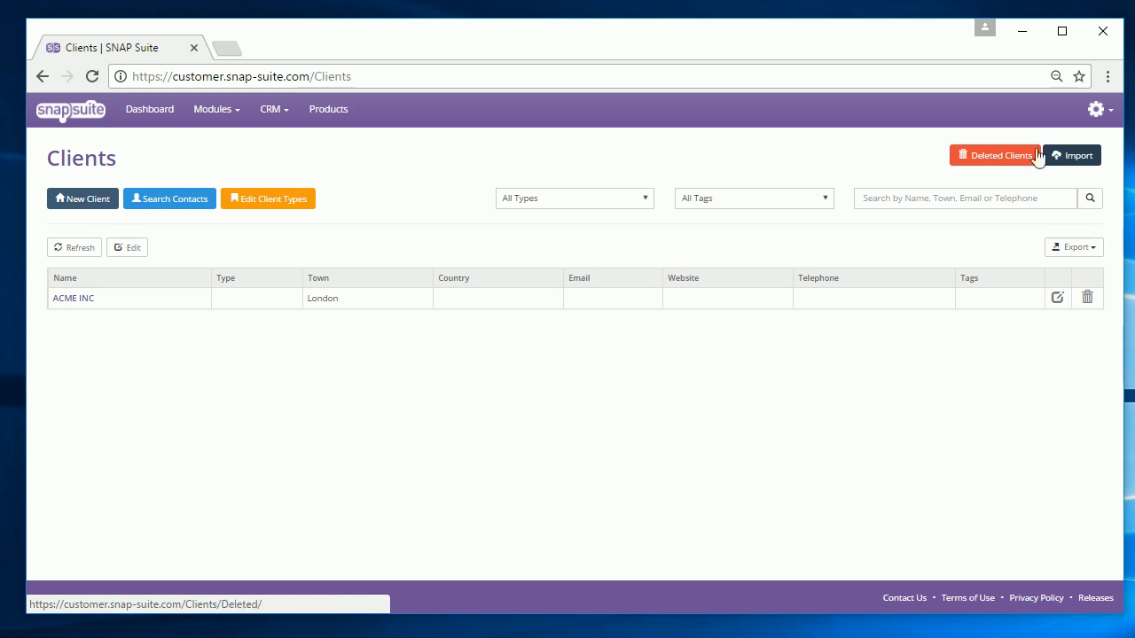
{"action": "left_click", "coordinate": [315, 114]}
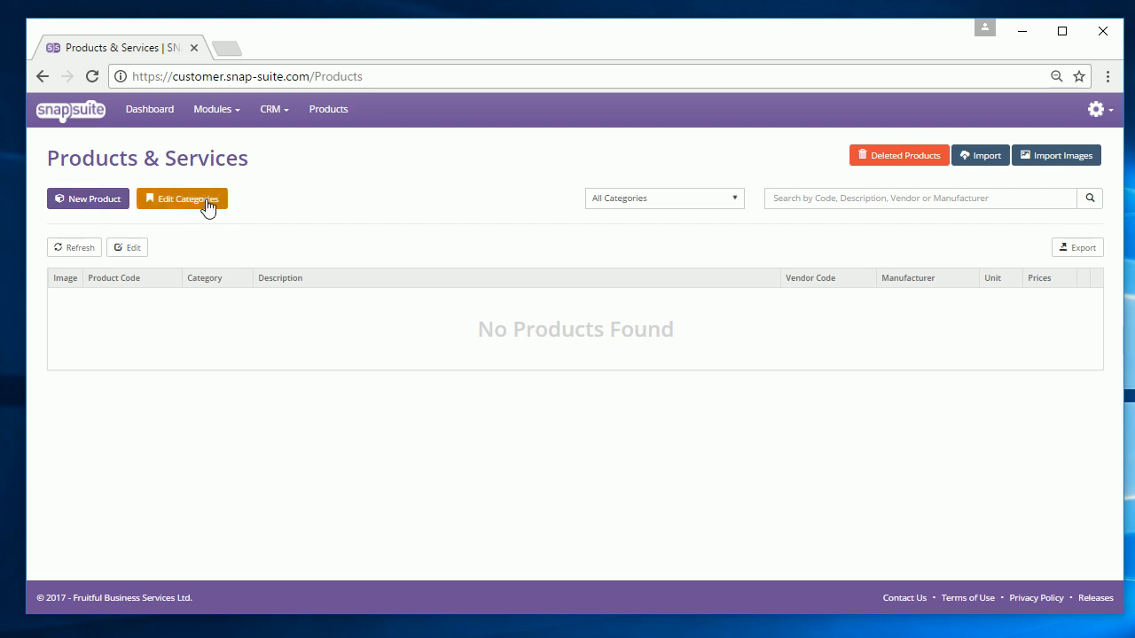
{"action": "left_click", "coordinate": [204, 202]}
{"action": "left_click", "coordinate": [84, 180]}
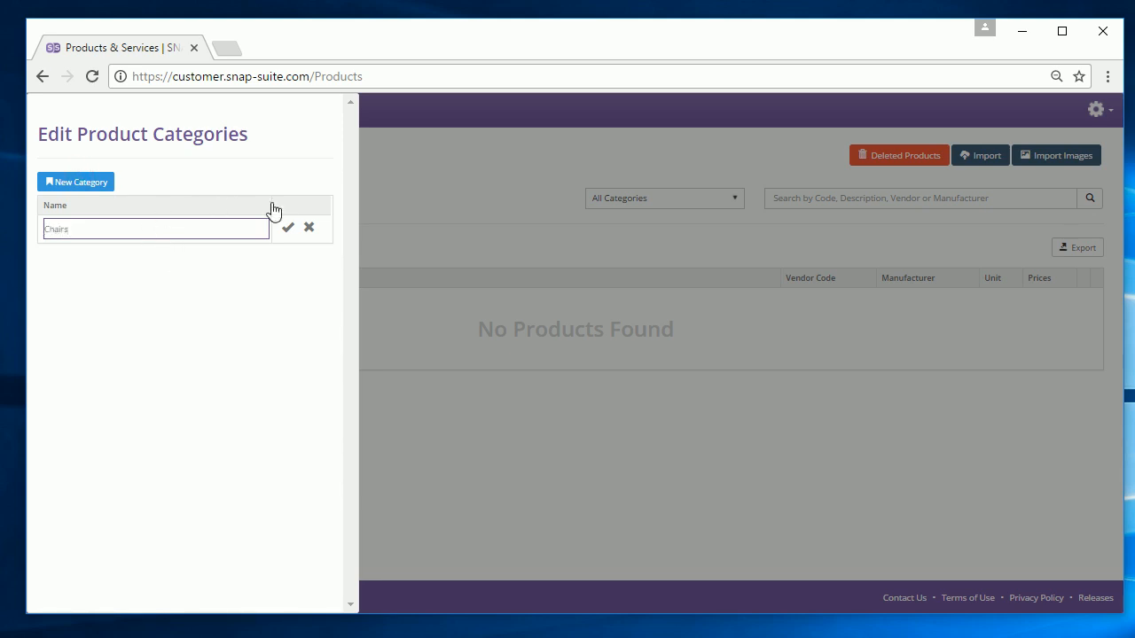
{"action": "left_click", "coordinate": [287, 227]}
{"action": "left_click", "coordinate": [88, 183]}
{"action": "type", "text": "Desks"}
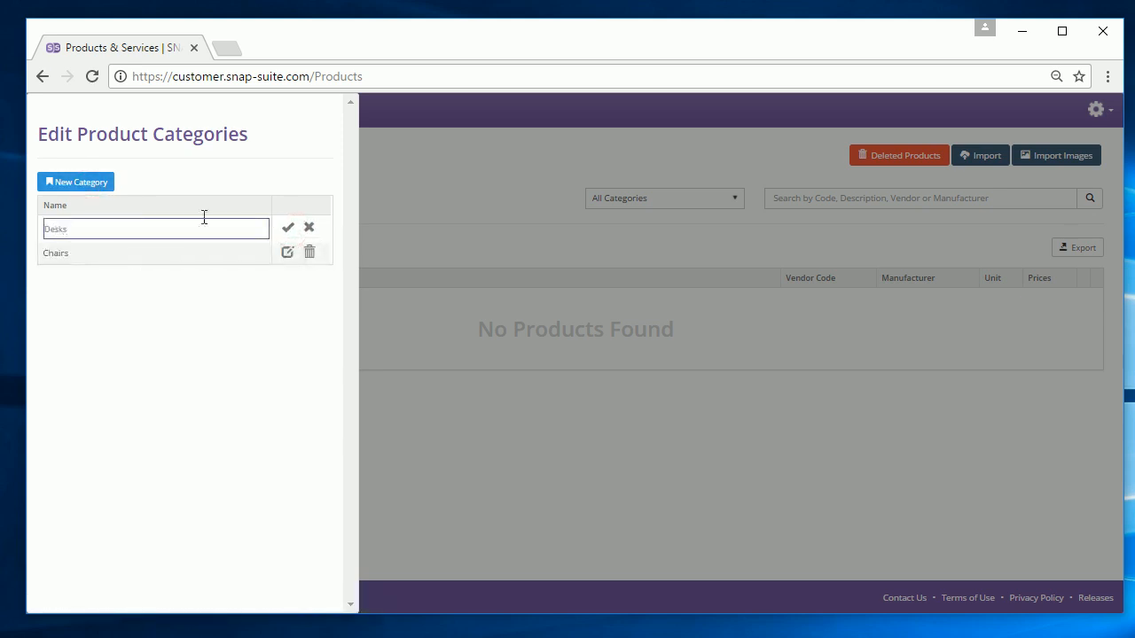
{"action": "left_click", "coordinate": [285, 228]}
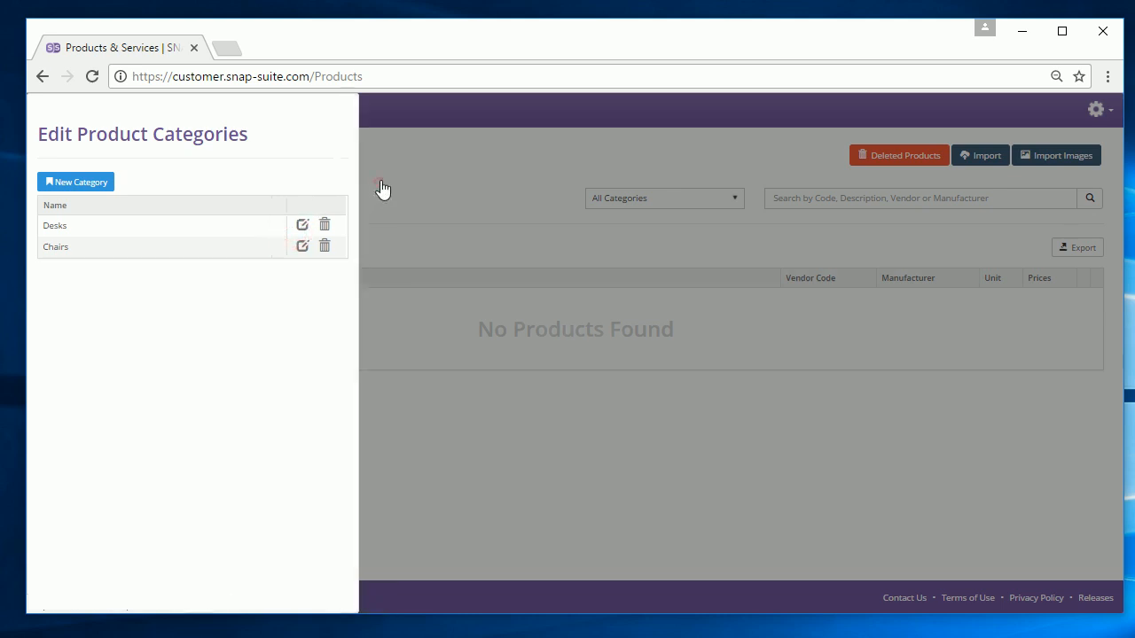
{"action": "left_click", "coordinate": [378, 191]}
- Create product Chair1 (Chair - Swivel) in Chairs, priced 400.00 with cost 300.00
{"action": "left_click", "coordinate": [62, 204]}
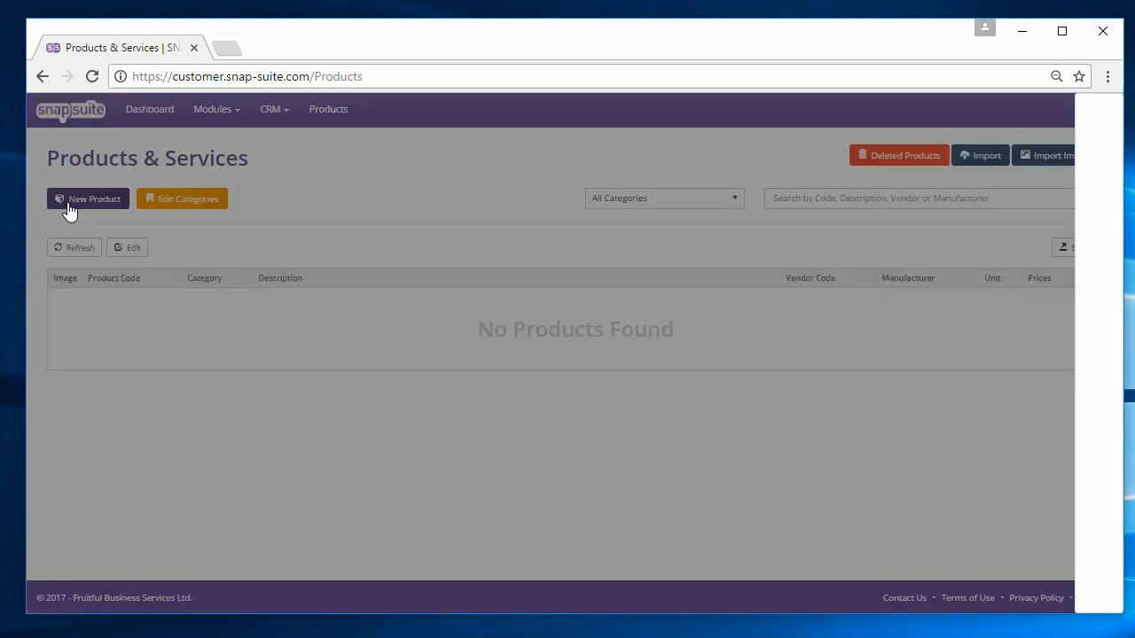
{"action": "left_click", "coordinate": [352, 195]}
{"action": "type", "text": "Chair1"}
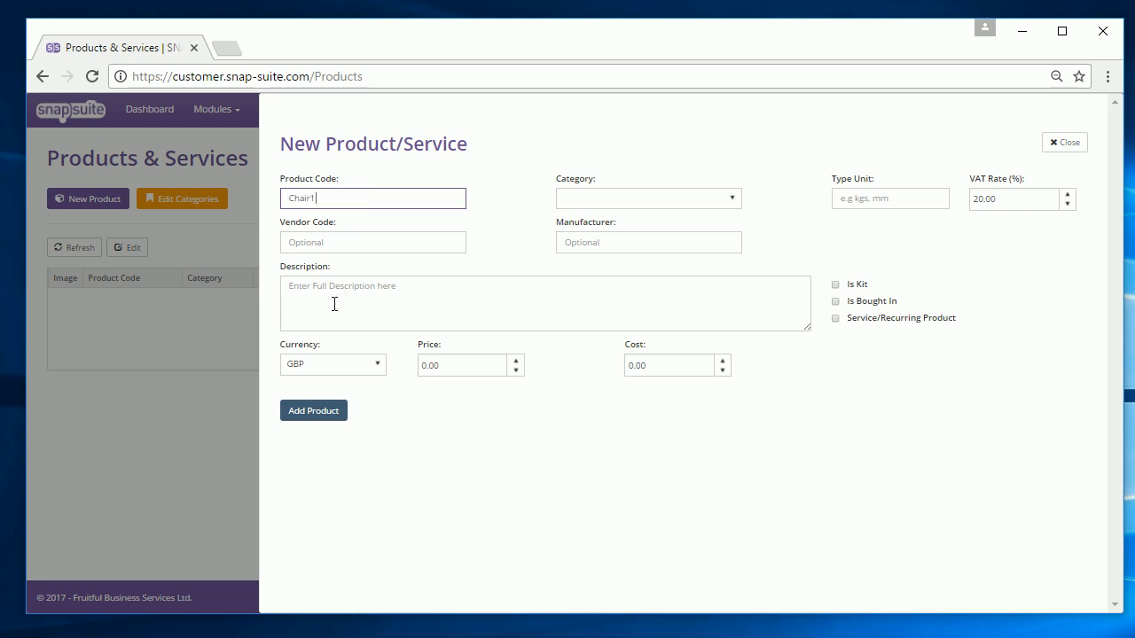
{"action": "left_click", "coordinate": [334, 304]}
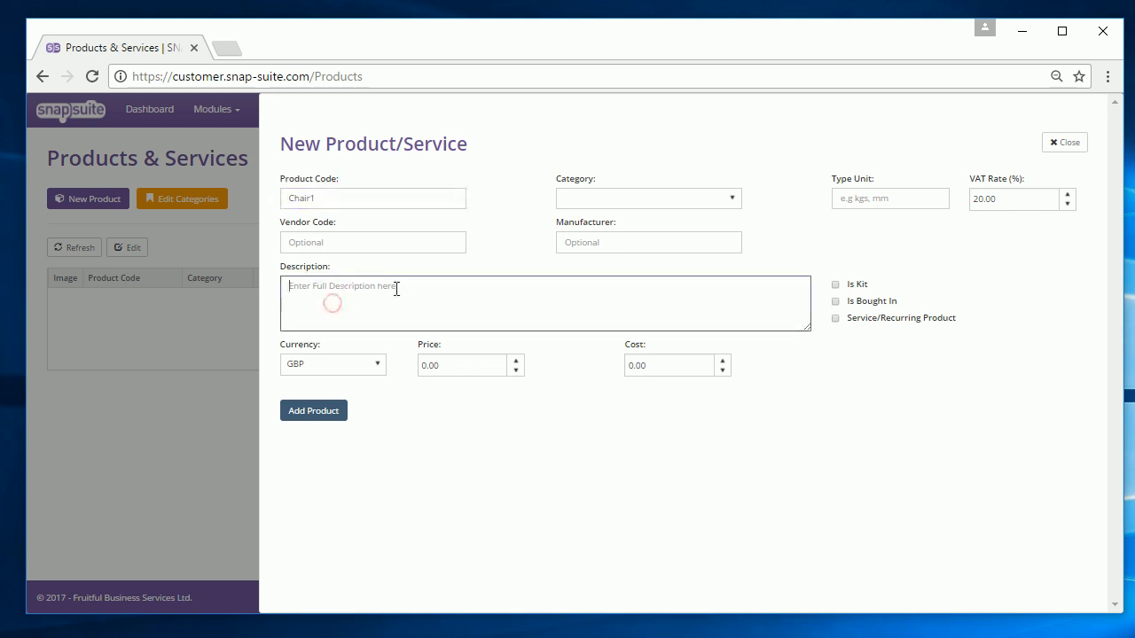
{"action": "type", "text": "Chair - Swivel"}
{"action": "left_click", "coordinate": [626, 206]}
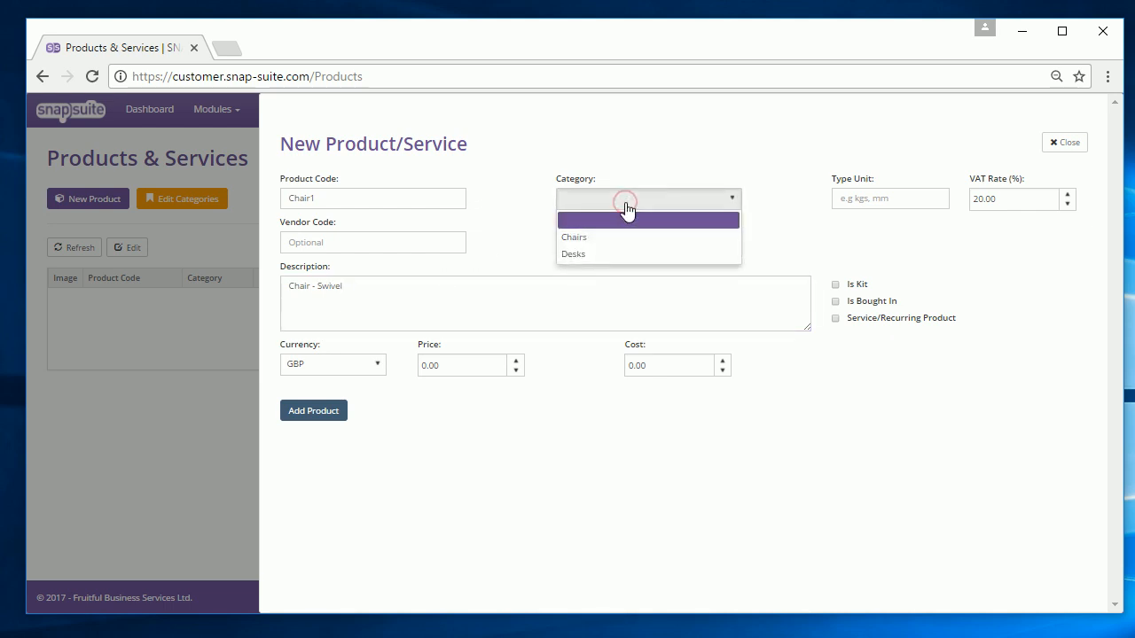
{"action": "left_click", "coordinate": [619, 240]}
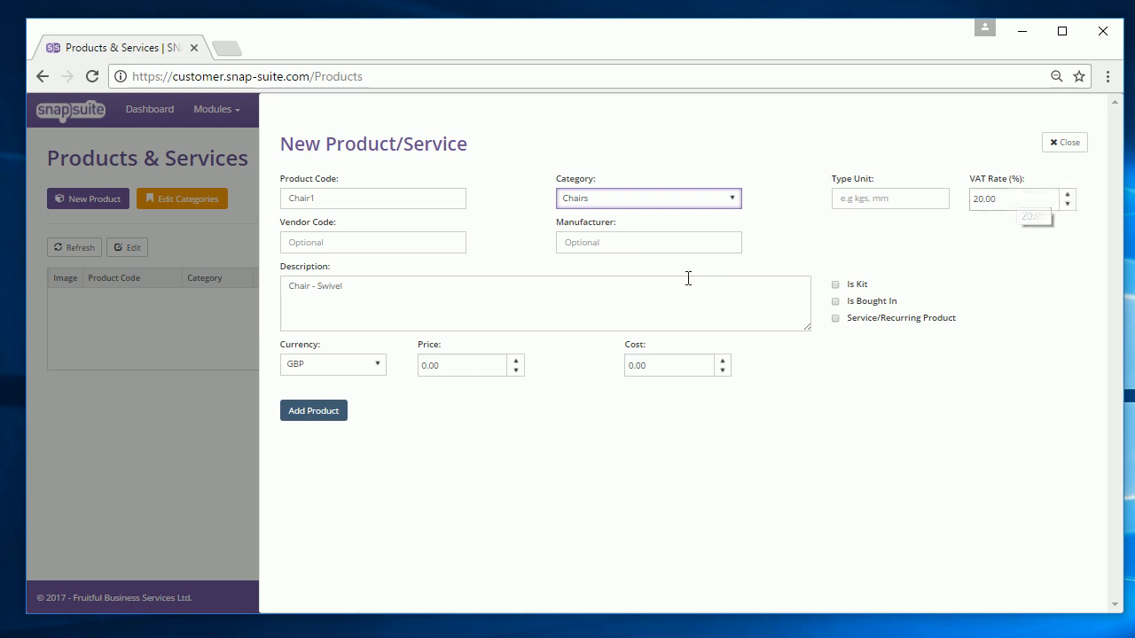
{"action": "left_click", "coordinate": [451, 365]}
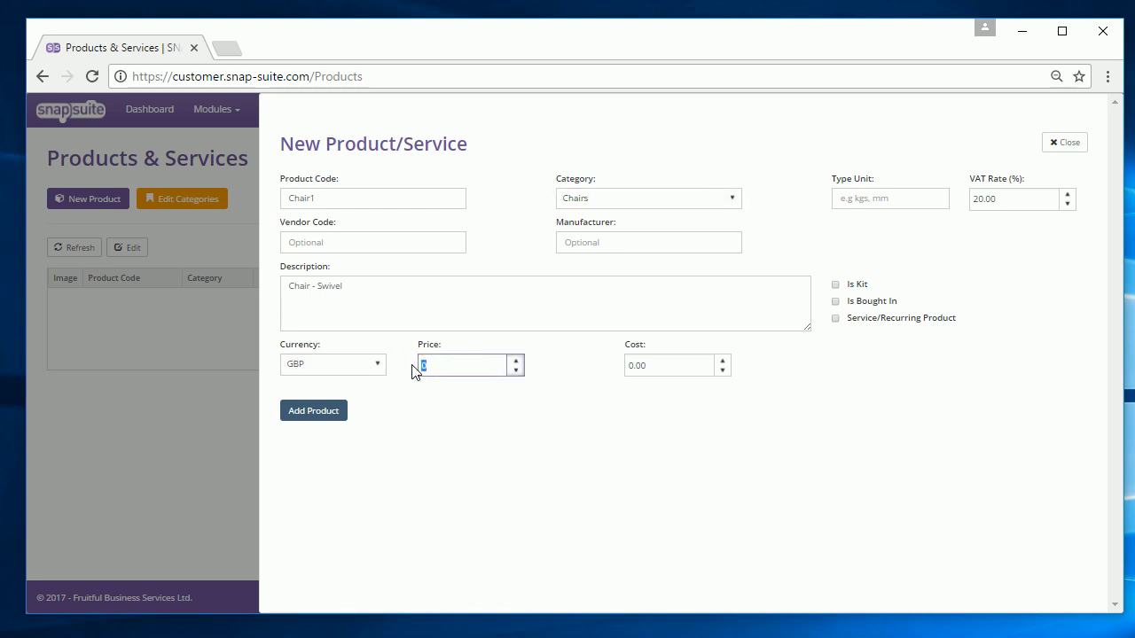
{"action": "type", "text": "400"}
{"action": "left_click", "coordinate": [636, 364]}
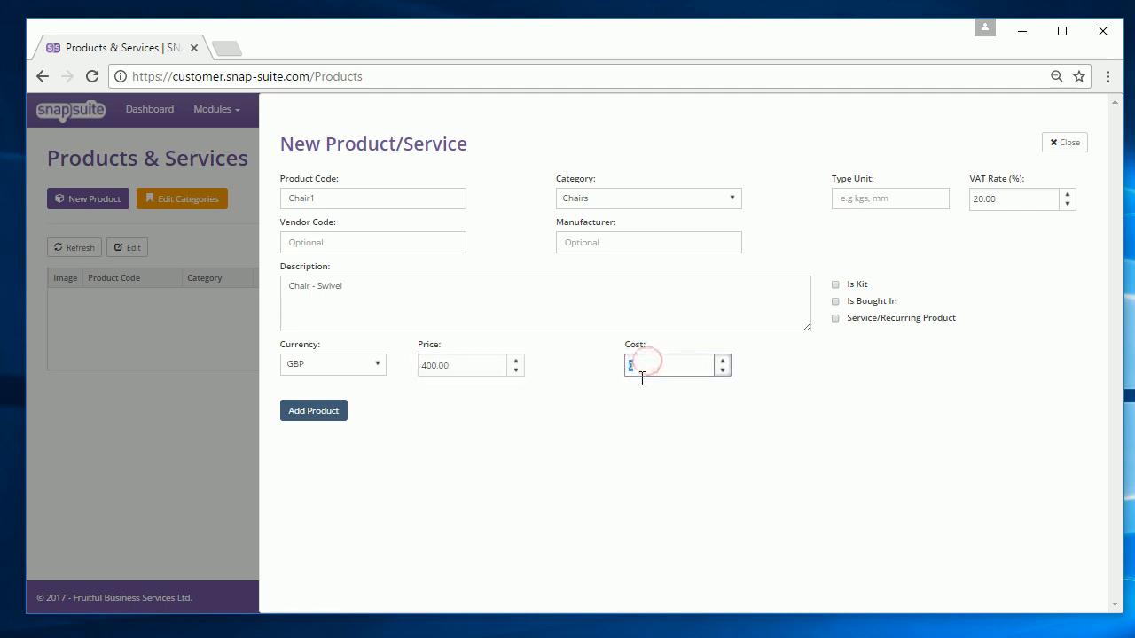
{"action": "type", "text": "300"}
{"action": "left_click", "coordinate": [312, 411]}
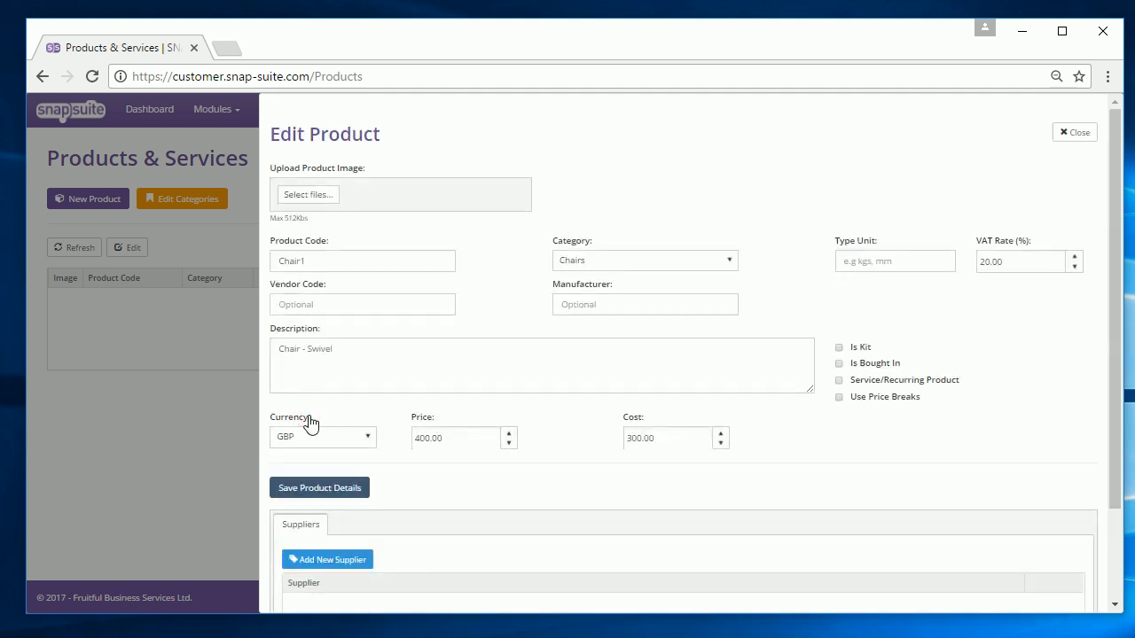
- Upload the desk-chair photo as Chair1's product image
{"action": "scroll", "coordinate": [361, 523], "scroll_direction": "down", "scroll_amount": 1}
{"action": "scroll", "coordinate": [359, 523], "scroll_direction": "up", "scroll_amount": 1}
{"action": "left_click", "coordinate": [320, 196]}
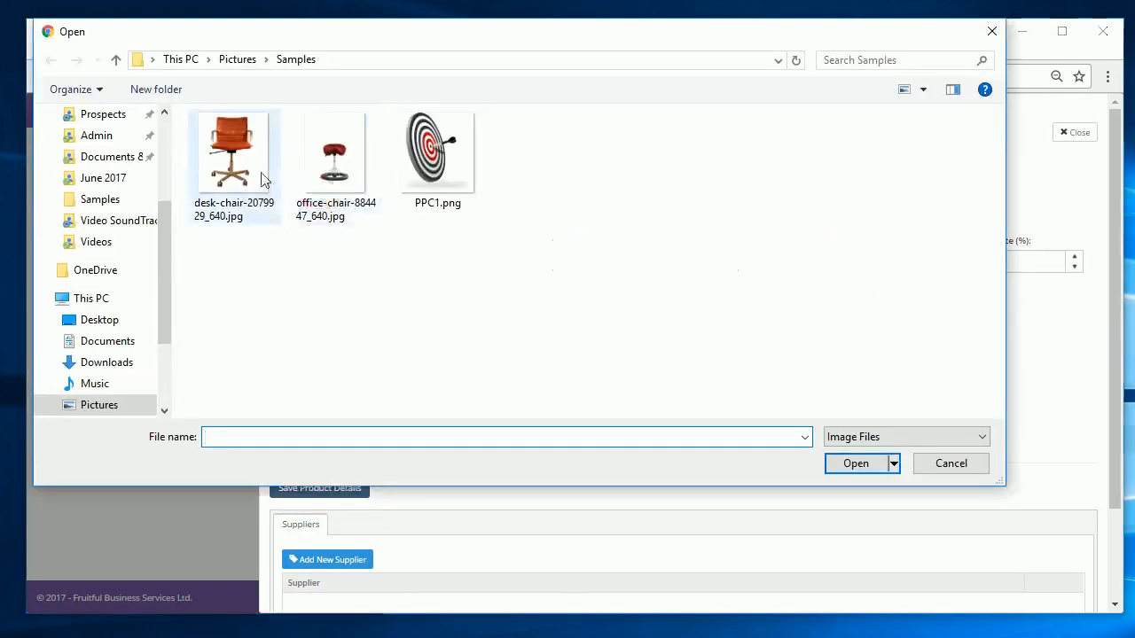
{"action": "left_click", "coordinate": [257, 173]}
{"action": "left_click", "coordinate": [856, 463]}
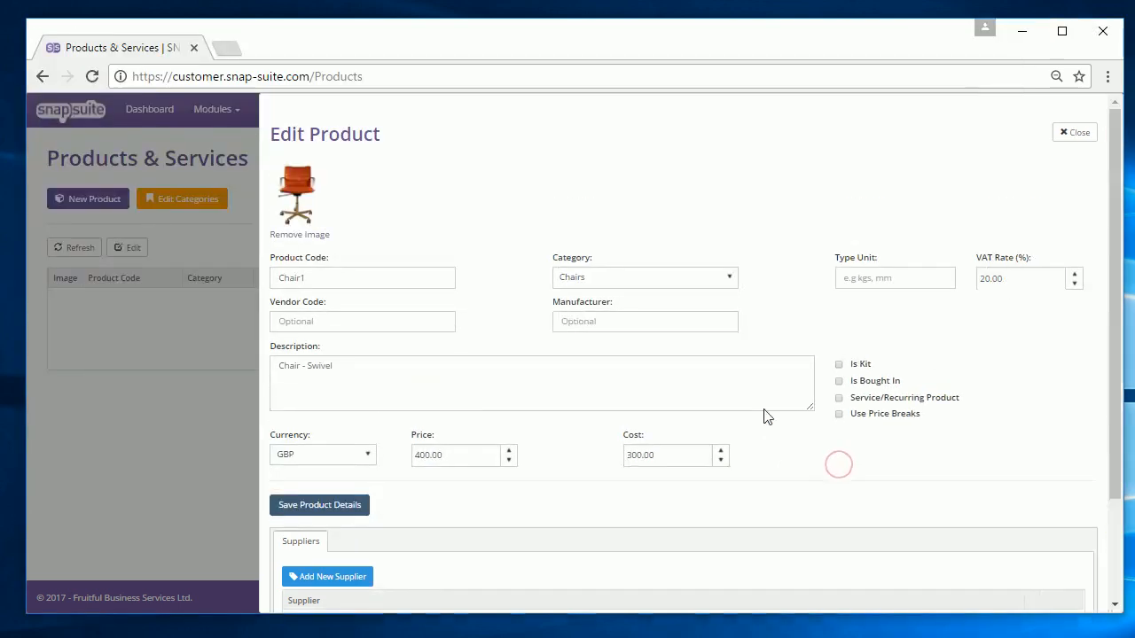
{"action": "scroll", "coordinate": [459, 492], "scroll_direction": "down", "scroll_amount": 2}
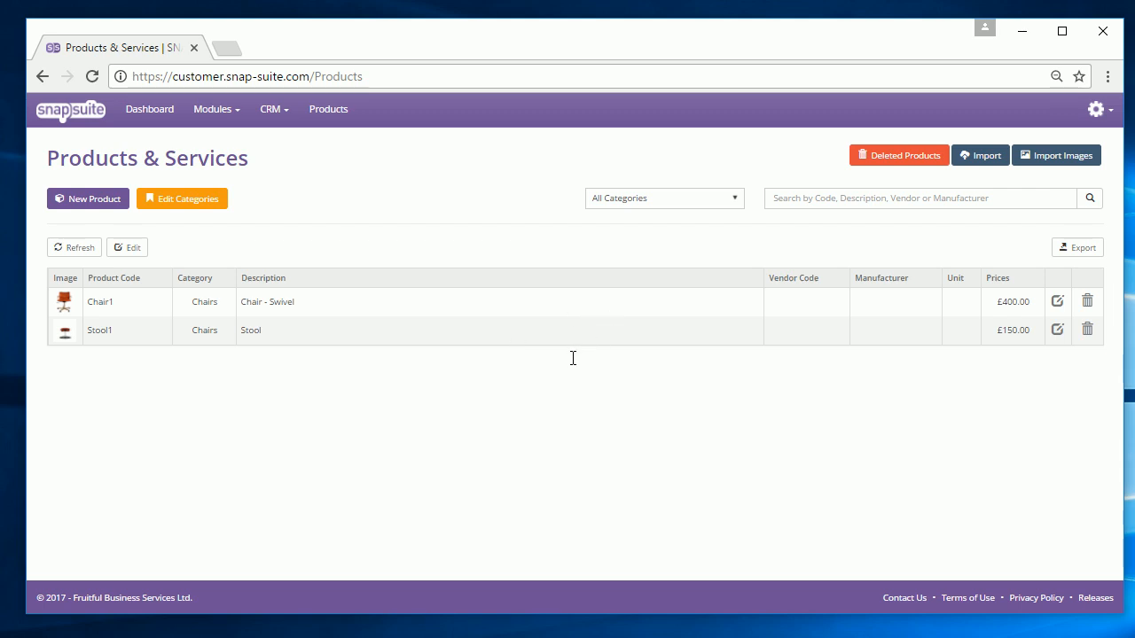
{"action": "left_click", "coordinate": [237, 110]}
- Start quotation Q1001 for ACME INC with description 'Example for video' and update its details
{"action": "left_click", "coordinate": [223, 137]}
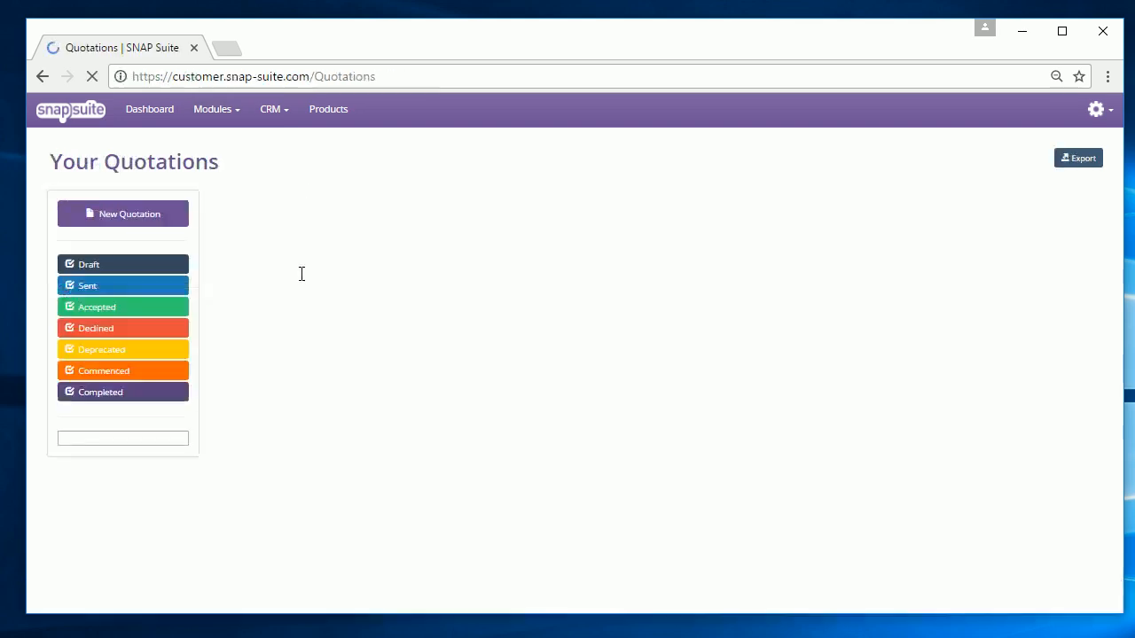
{"action": "left_click", "coordinate": [156, 217]}
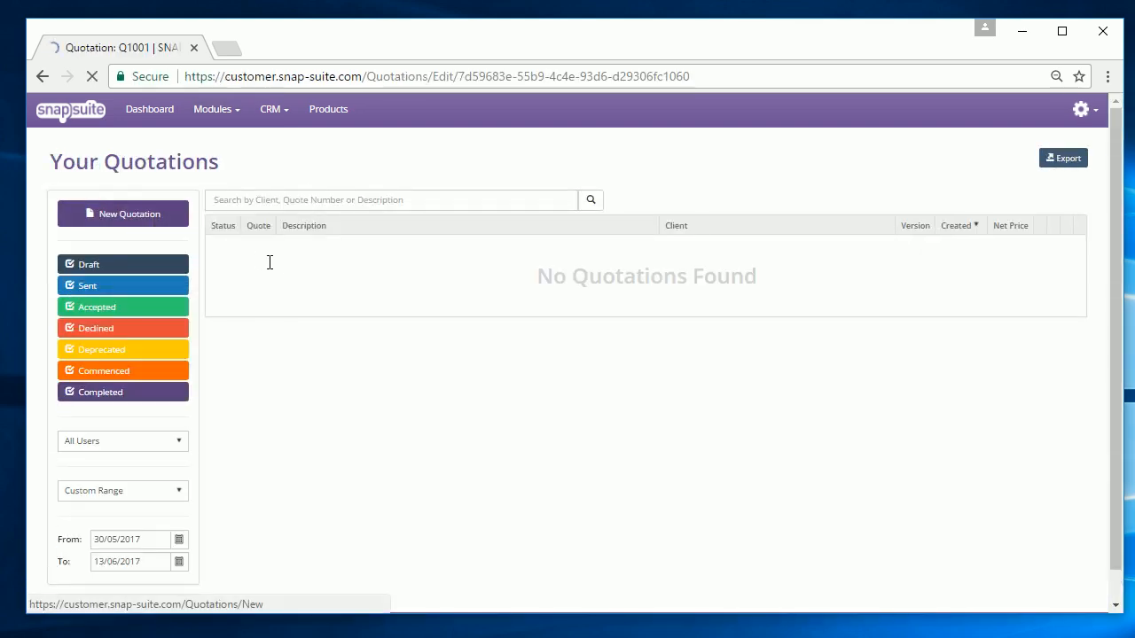
{"action": "left_click", "coordinate": [254, 196]}
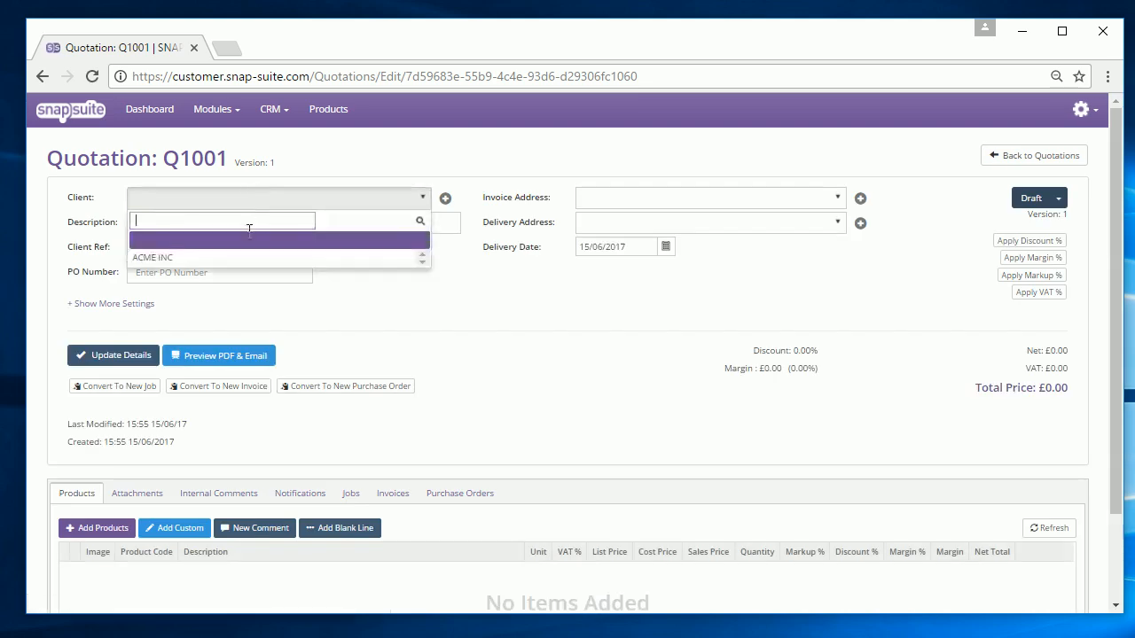
{"action": "type", "text": "acm"}
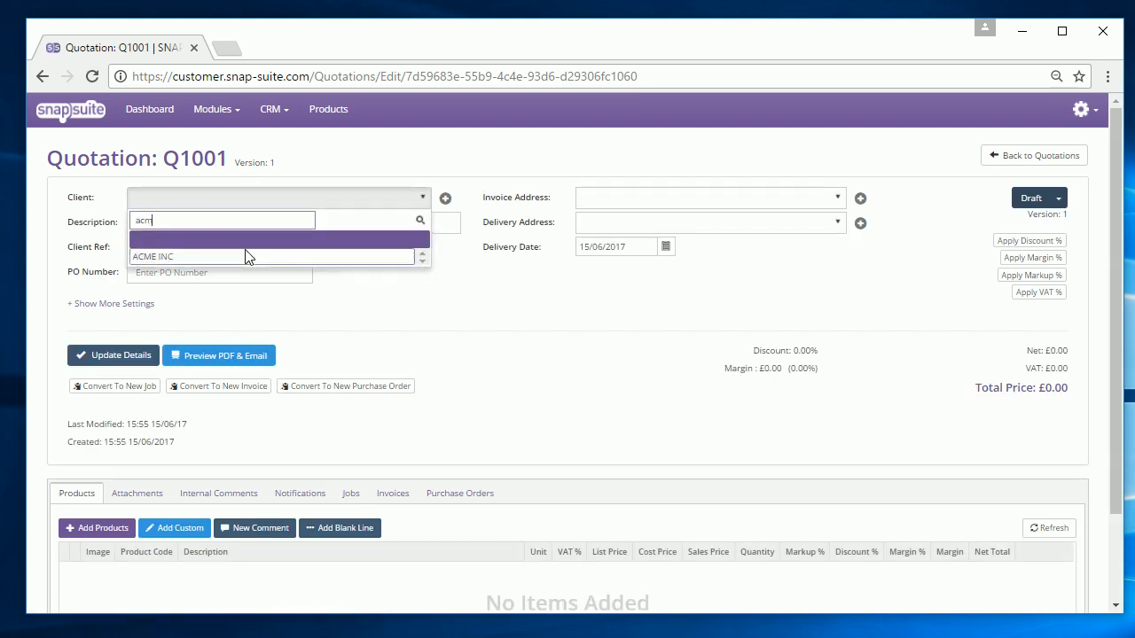
{"action": "left_click", "coordinate": [249, 256]}
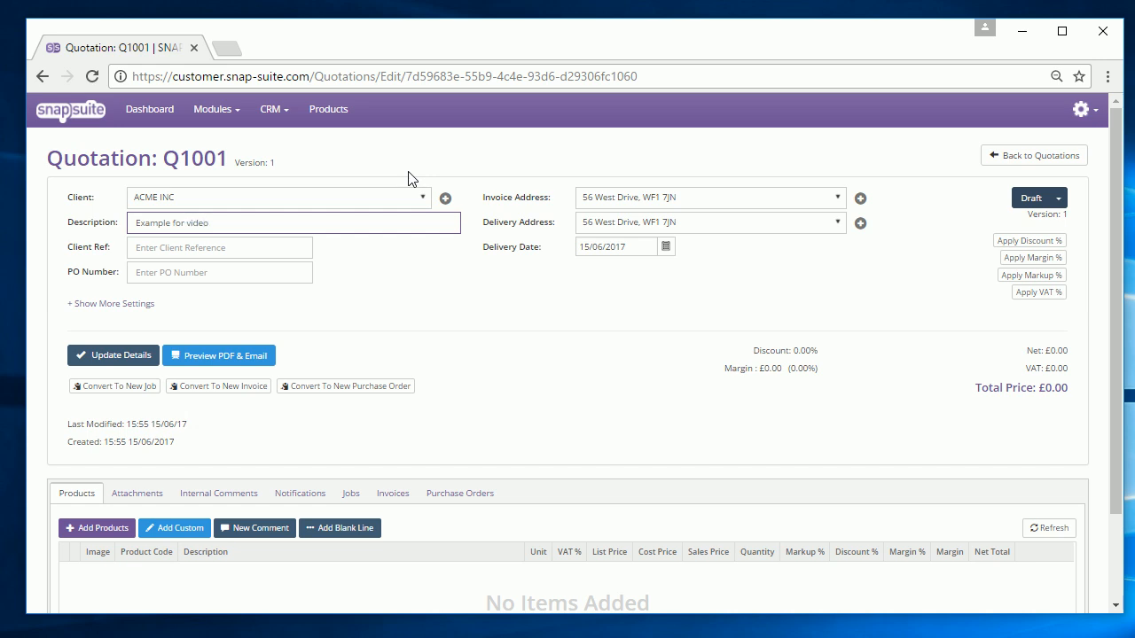
{"action": "left_click", "coordinate": [148, 356]}
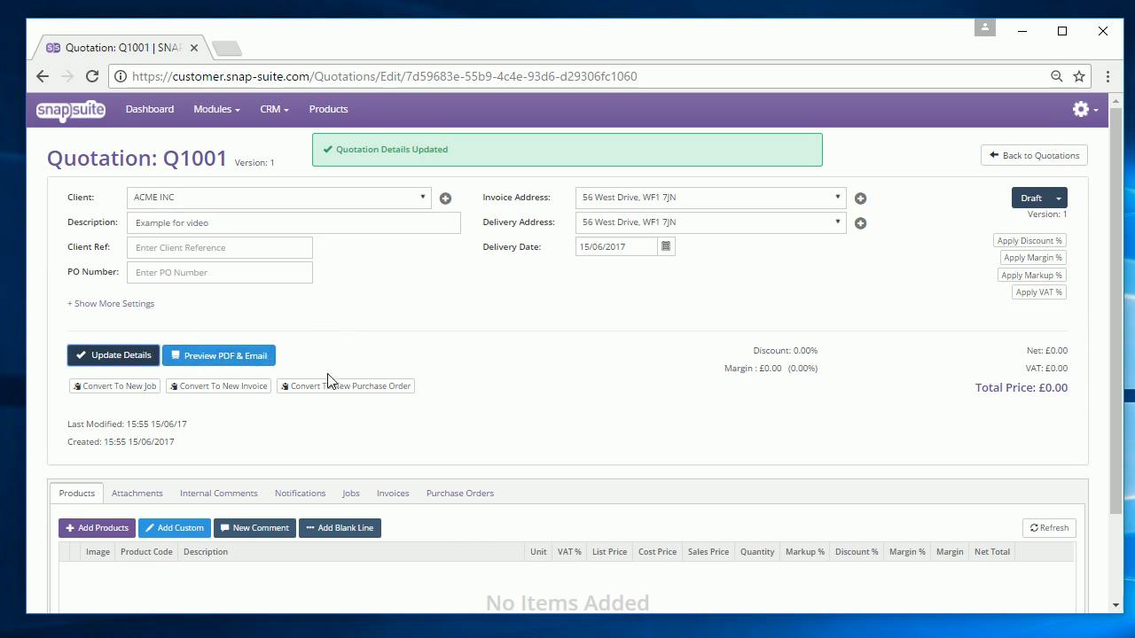
{"action": "scroll", "coordinate": [238, 461], "scroll_direction": "down", "scroll_amount": 1}
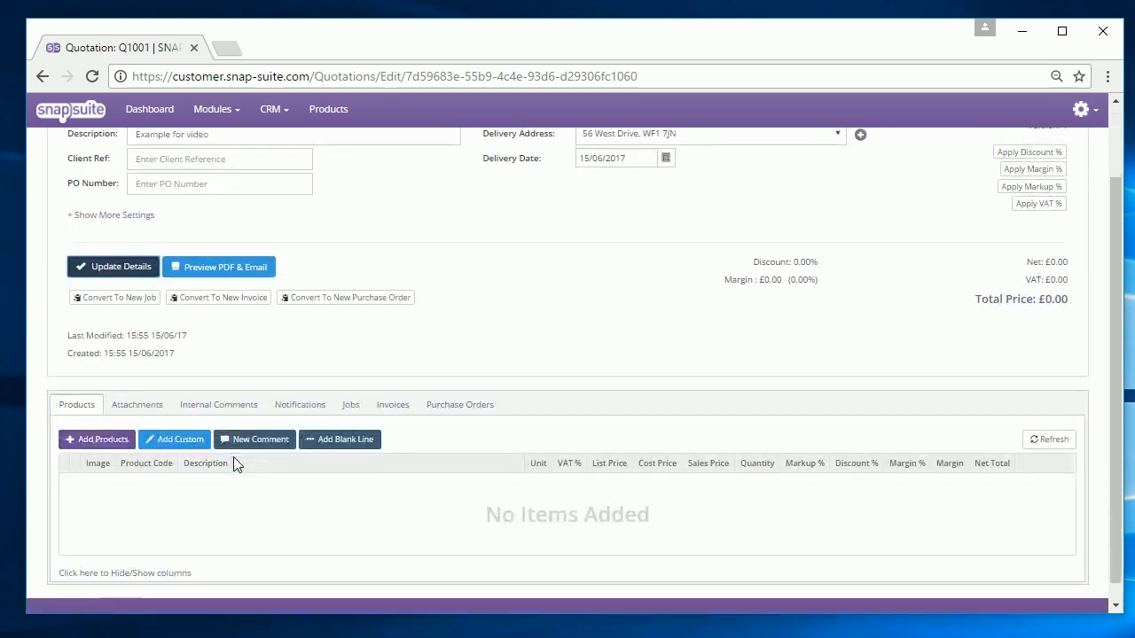
{"action": "scroll", "coordinate": [234, 456], "scroll_direction": "down", "scroll_amount": 1}
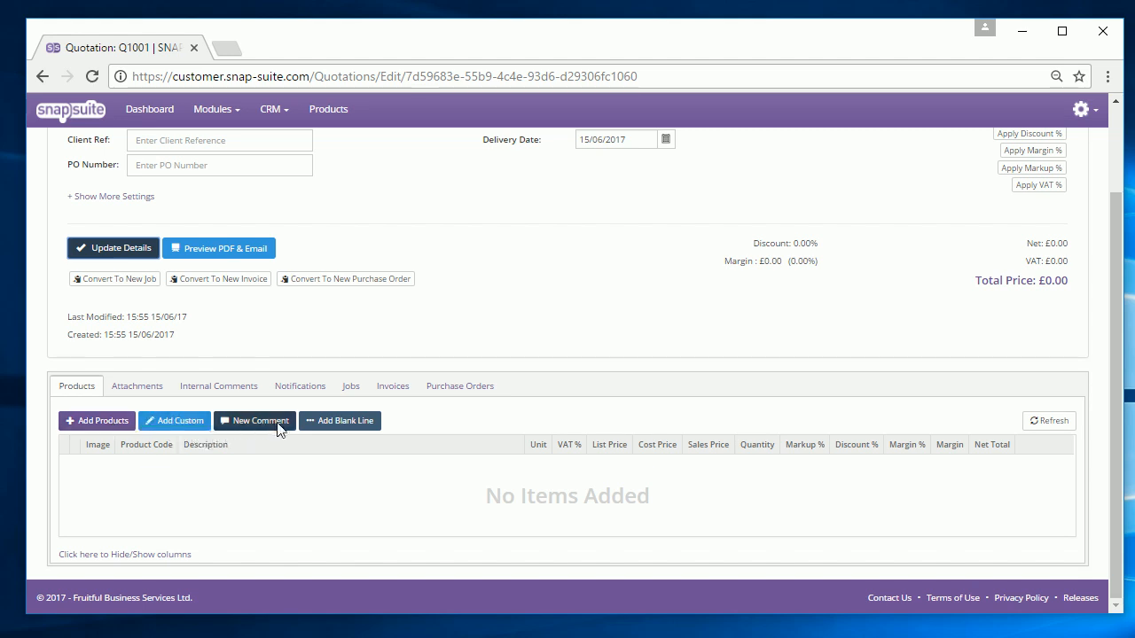
- Open the product catalogue and filter it to the Chairs category
{"action": "left_click", "coordinate": [109, 422]}
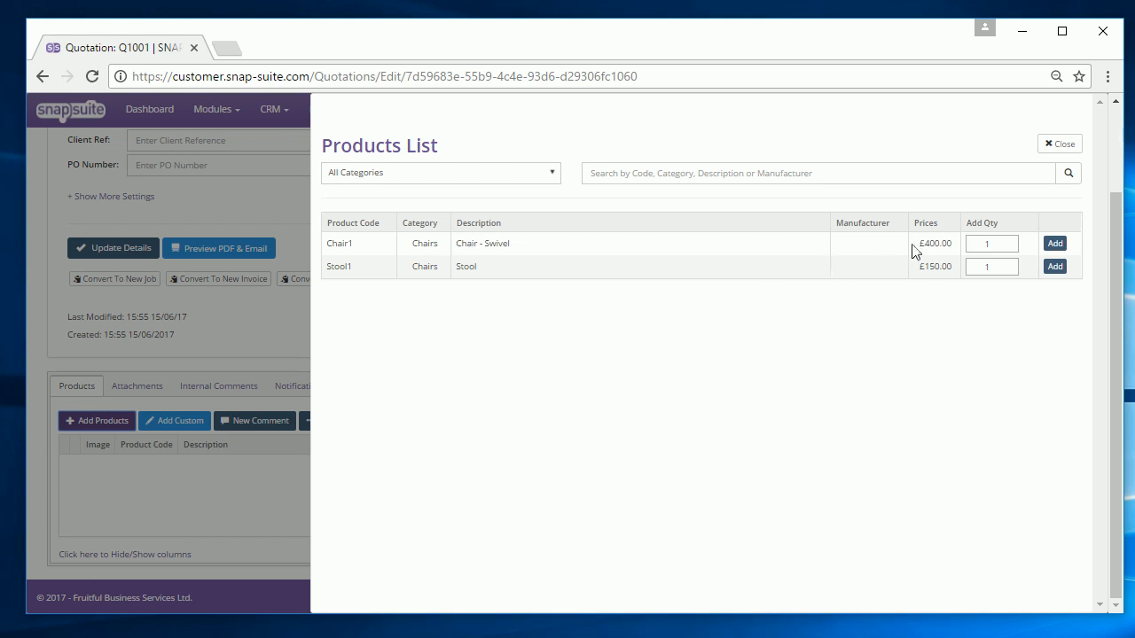
{"action": "double_click", "coordinate": [986, 244]}
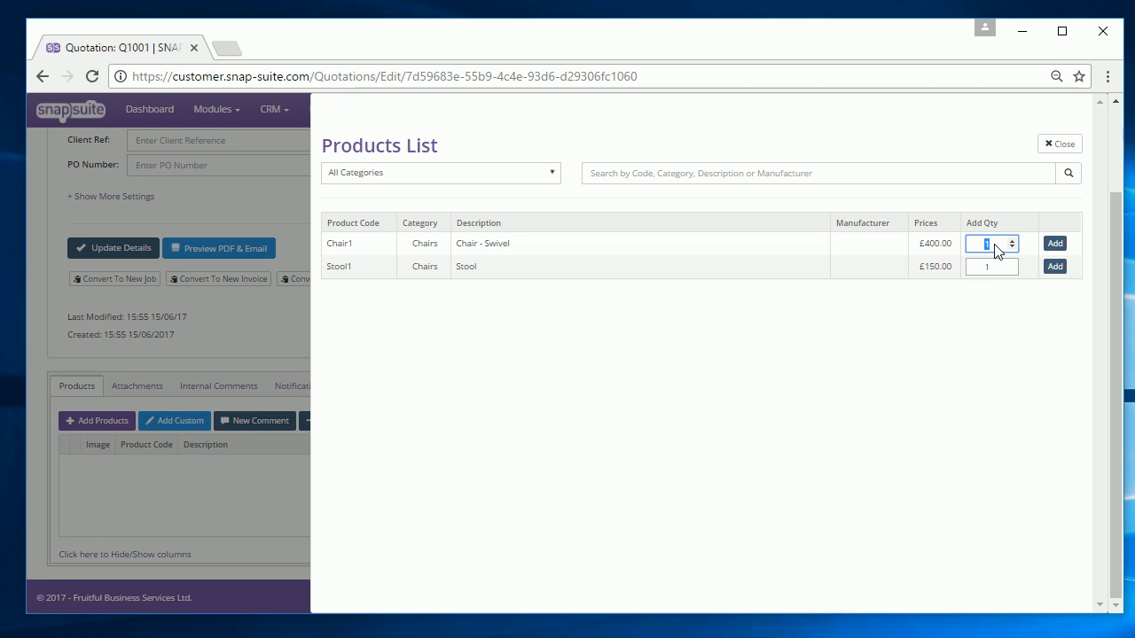
{"action": "left_click", "coordinate": [473, 173]}
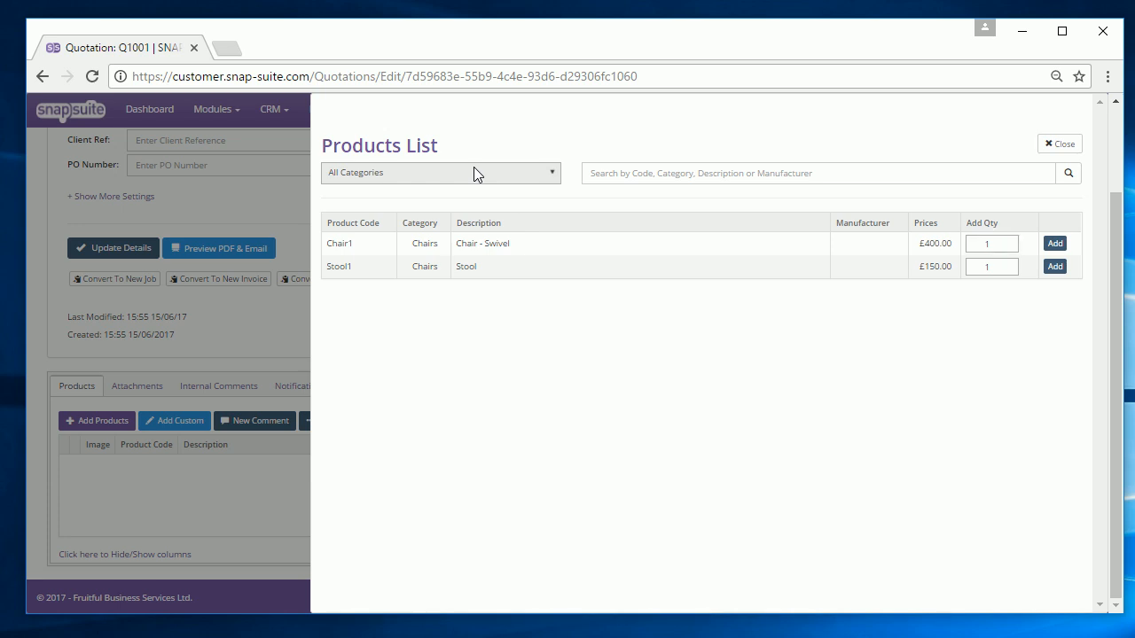
{"action": "left_click", "coordinate": [468, 210]}
{"action": "left_click", "coordinate": [483, 174]}
{"action": "left_click", "coordinate": [459, 227]}
{"action": "left_click", "coordinate": [473, 176]}
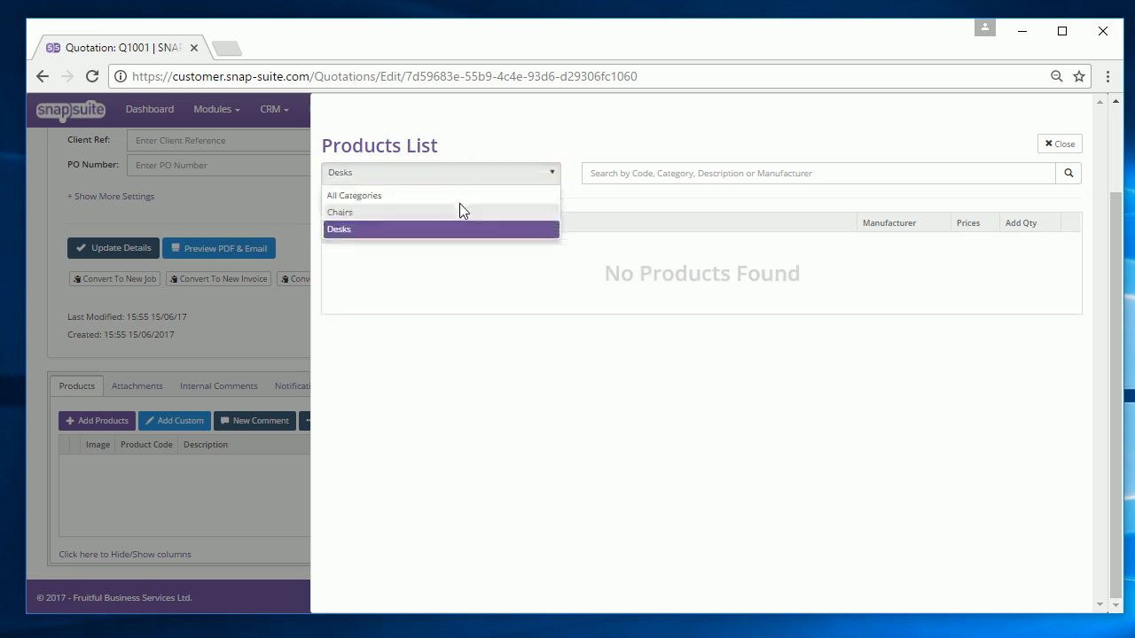
{"action": "left_click", "coordinate": [459, 210]}
- Add 2 Chair1 swivel chairs and 10 Stool1 stools to the quotation
{"action": "double_click", "coordinate": [1002, 243]}
{"action": "left_click", "coordinate": [1054, 243]}
{"action": "left_click", "coordinate": [1012, 264]}
{"action": "left_click_drag", "start_coordinate": [1004, 267], "coordinate": [956, 261]}
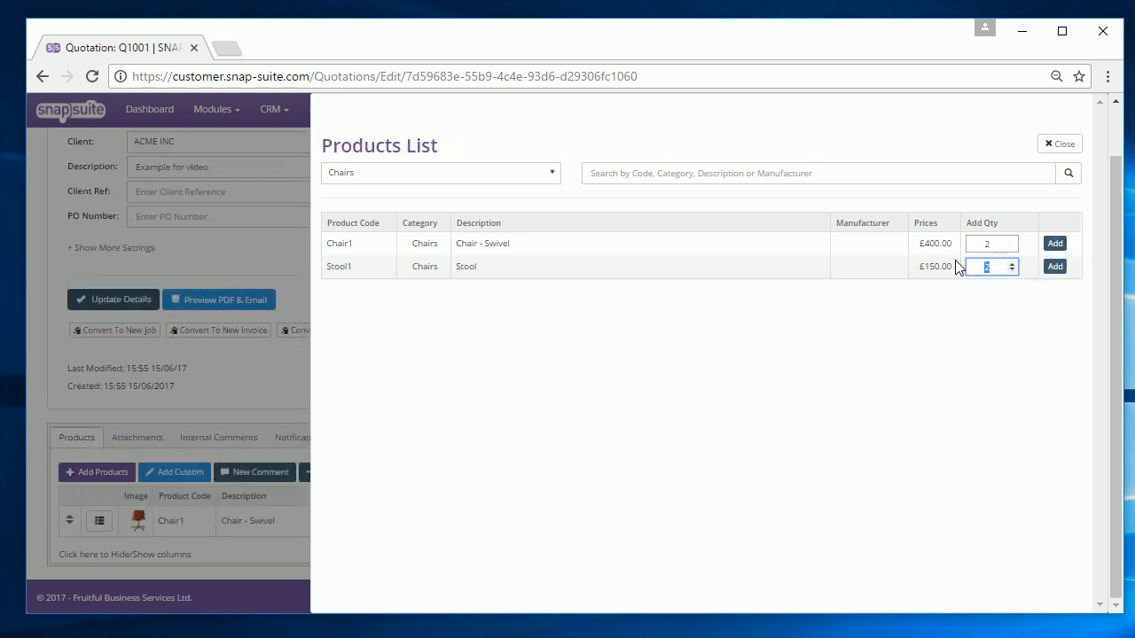
{"action": "left_click", "coordinate": [1054, 266]}
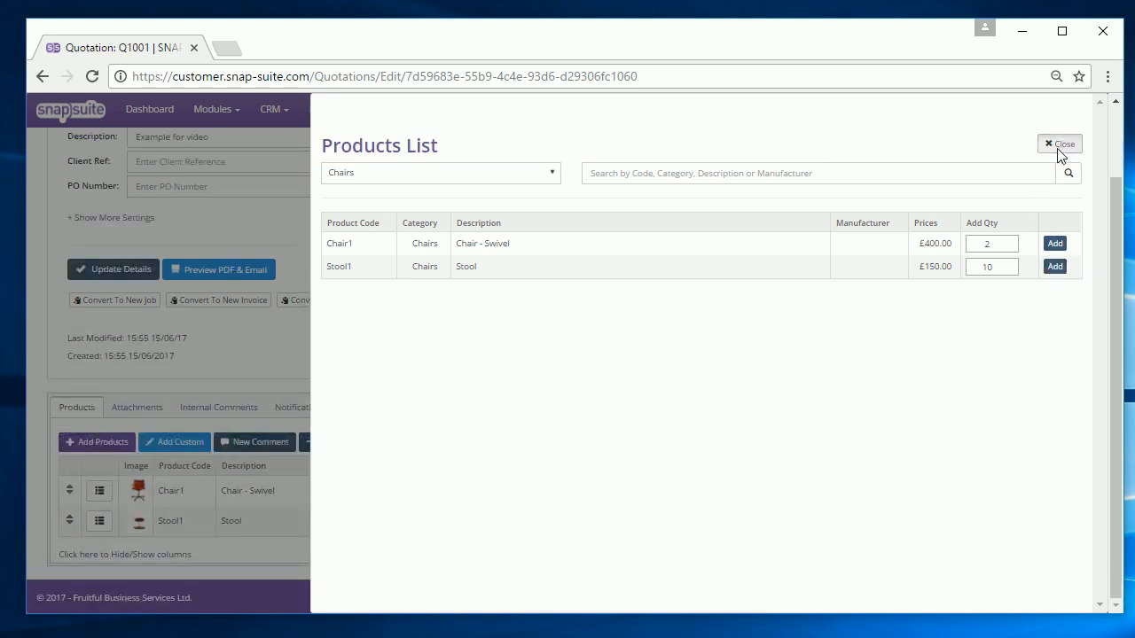
{"action": "left_click", "coordinate": [1060, 145]}
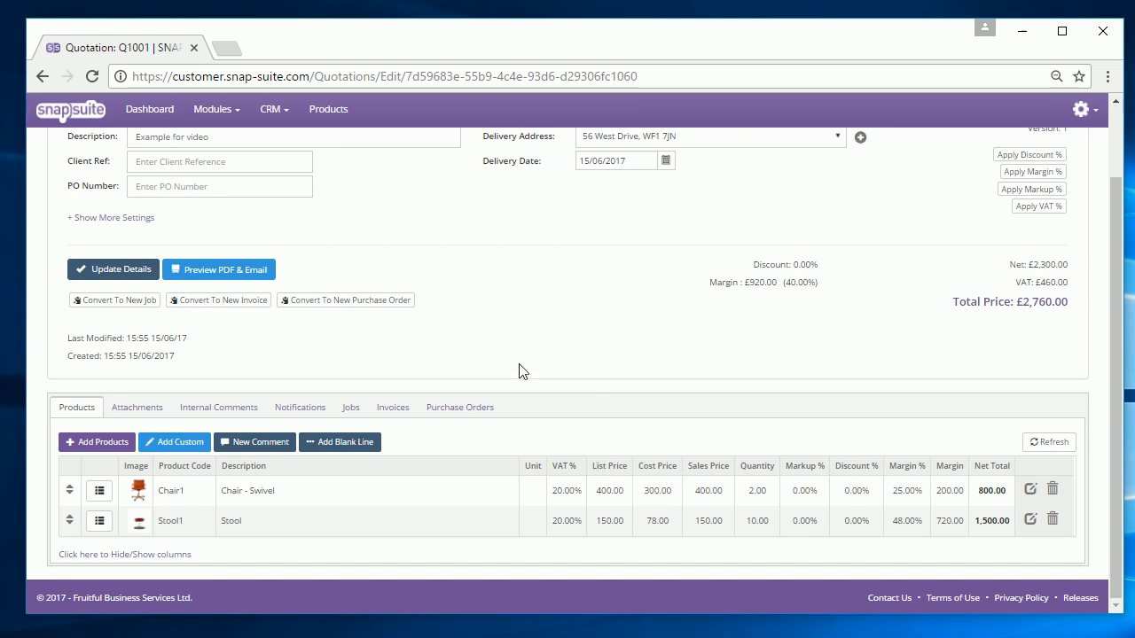
- Add custom line BespokeChair, 'Bespoke Chair', sales price 500, cost 400, quantity 1
{"action": "left_click", "coordinate": [182, 437]}
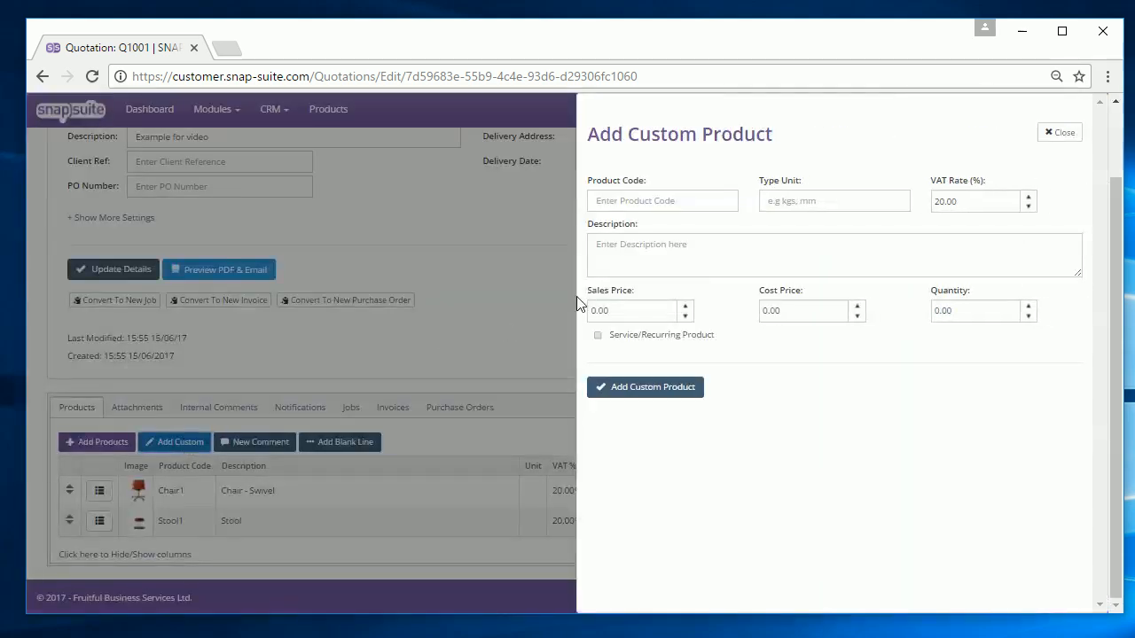
{"action": "left_click", "coordinate": [673, 205]}
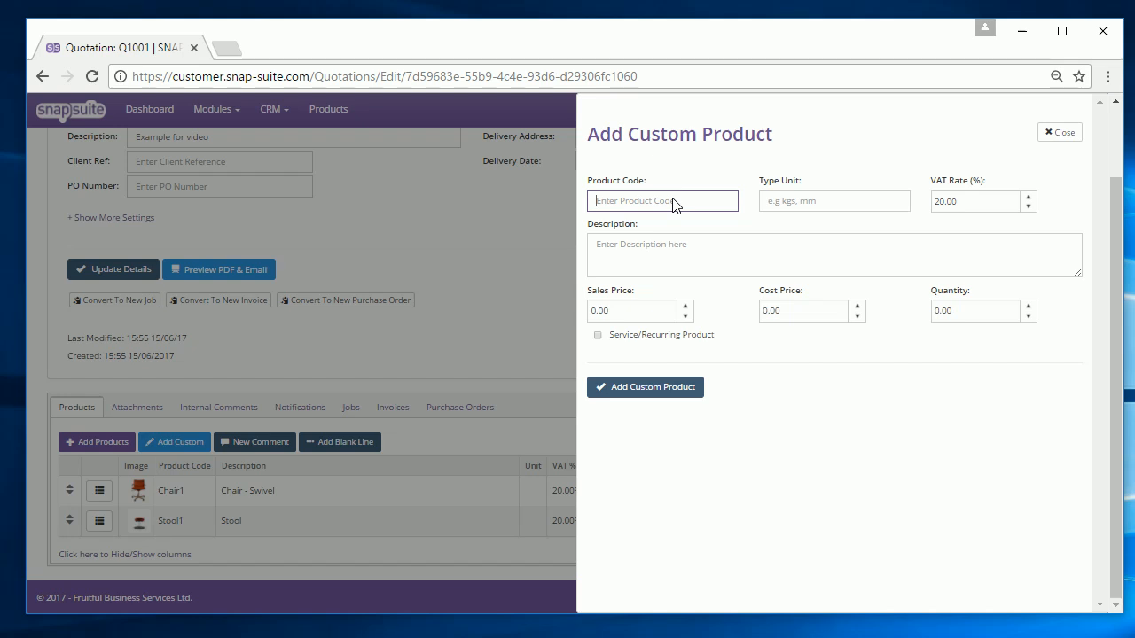
{"action": "type", "text": "BespokeChair"}
{"action": "left_click", "coordinate": [726, 260]}
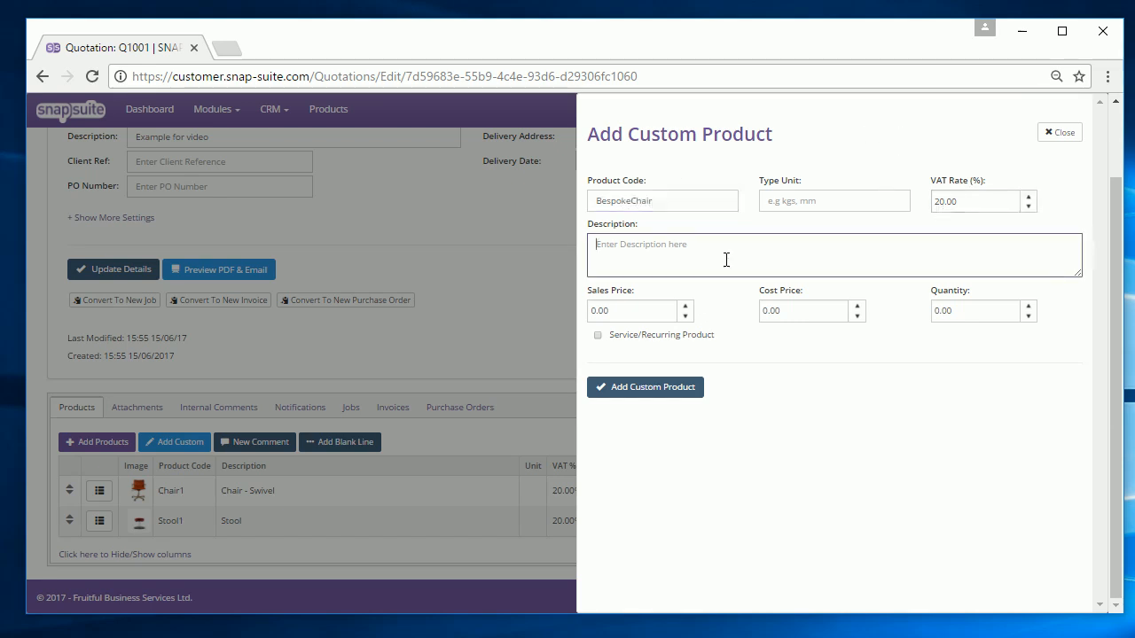
{"action": "type", "text": "Bespoke Chair"}
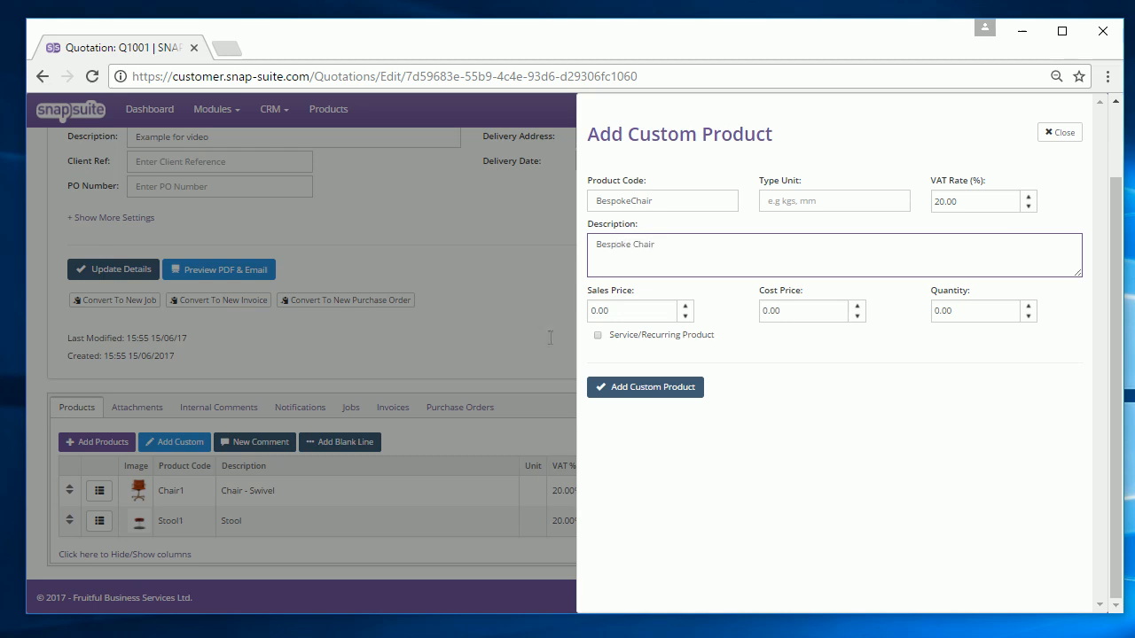
{"action": "key", "text": "Tab"}
{"action": "type", "text": "500"}
{"action": "key", "text": "Tab"}
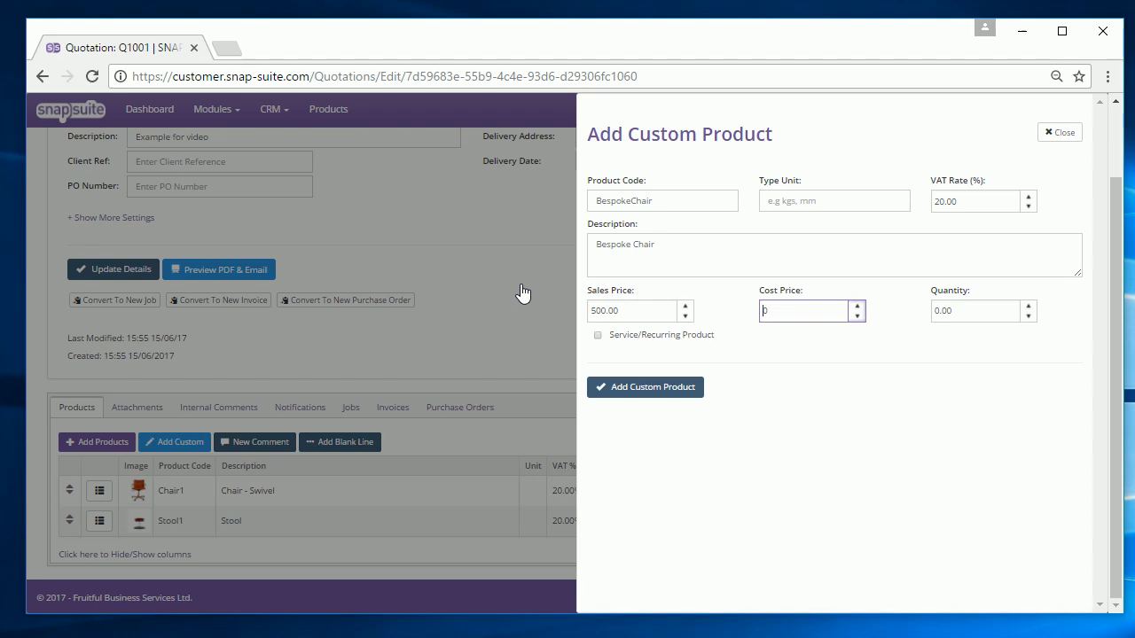
{"action": "double_click", "coordinate": [808, 312]}
{"action": "type", "text": "400"}
{"action": "left_click", "coordinate": [998, 314]}
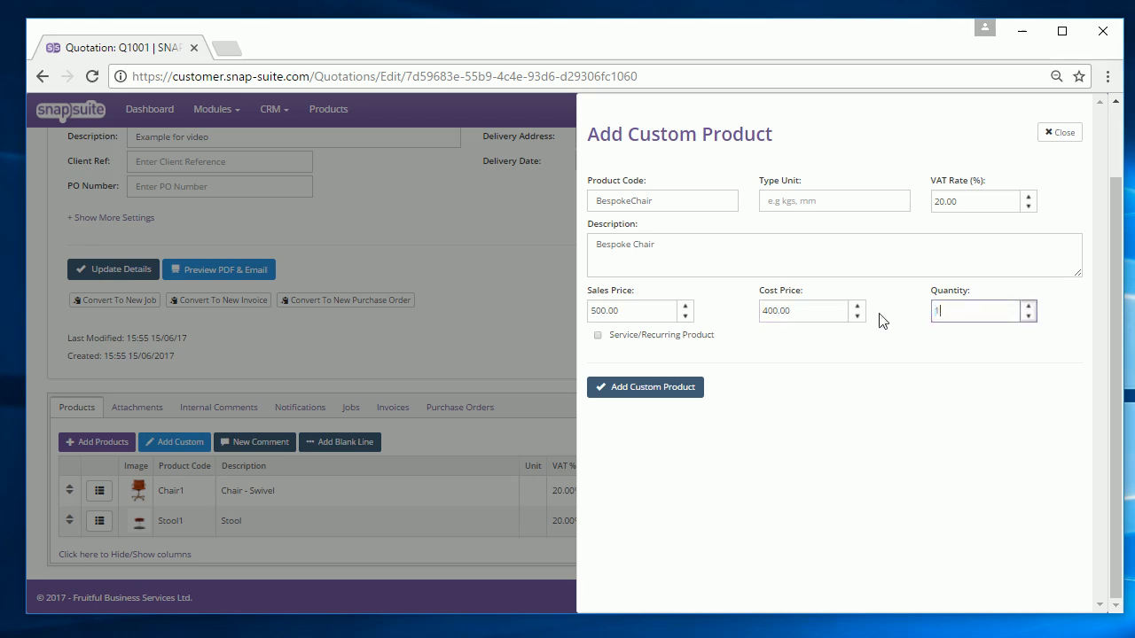
{"action": "left_click", "coordinate": [680, 393]}
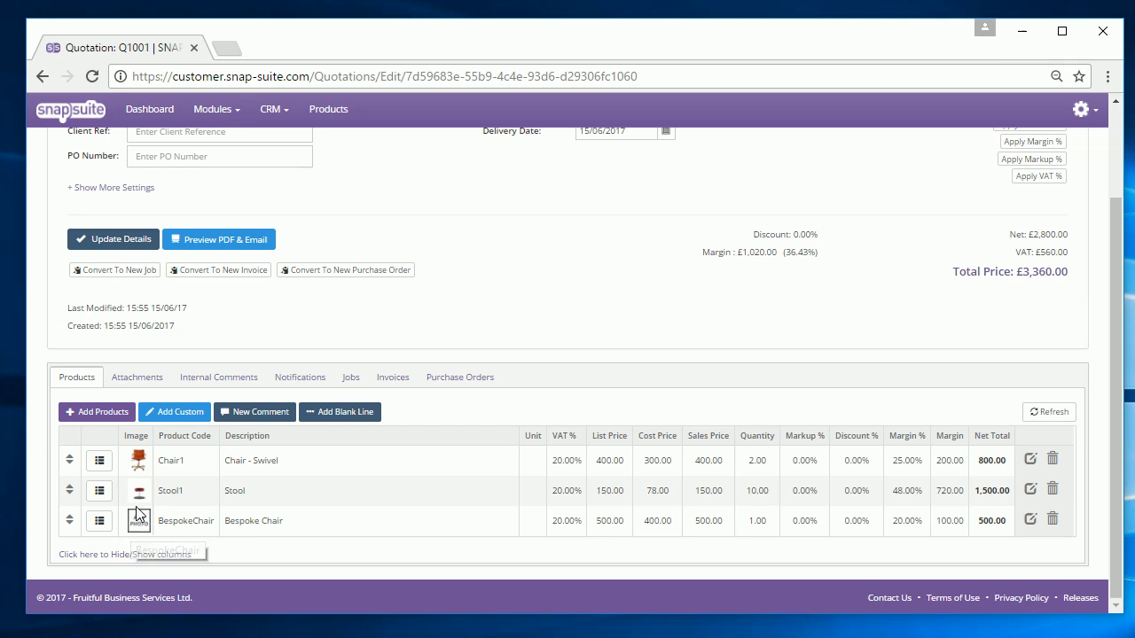
- Add 'Reception Area' and 'Boardroom' comment lines to the quotation's products
{"action": "left_click", "coordinate": [257, 412]}
{"action": "scroll", "coordinate": [266, 509], "scroll_direction": "down", "scroll_amount": 1}
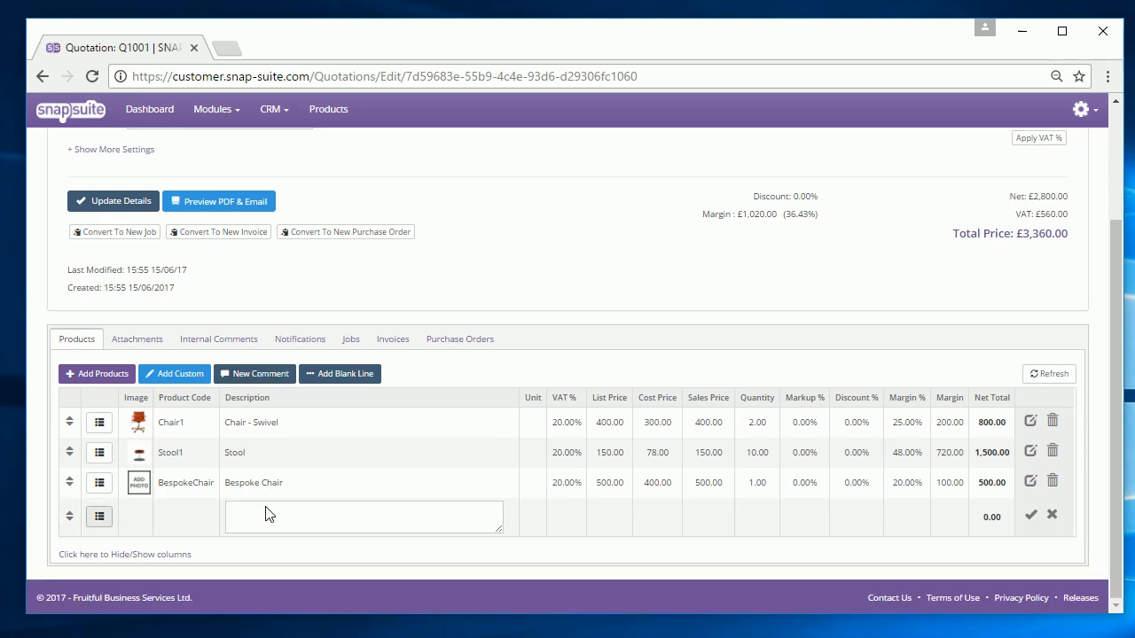
{"action": "type", "text": "Reception Area"}
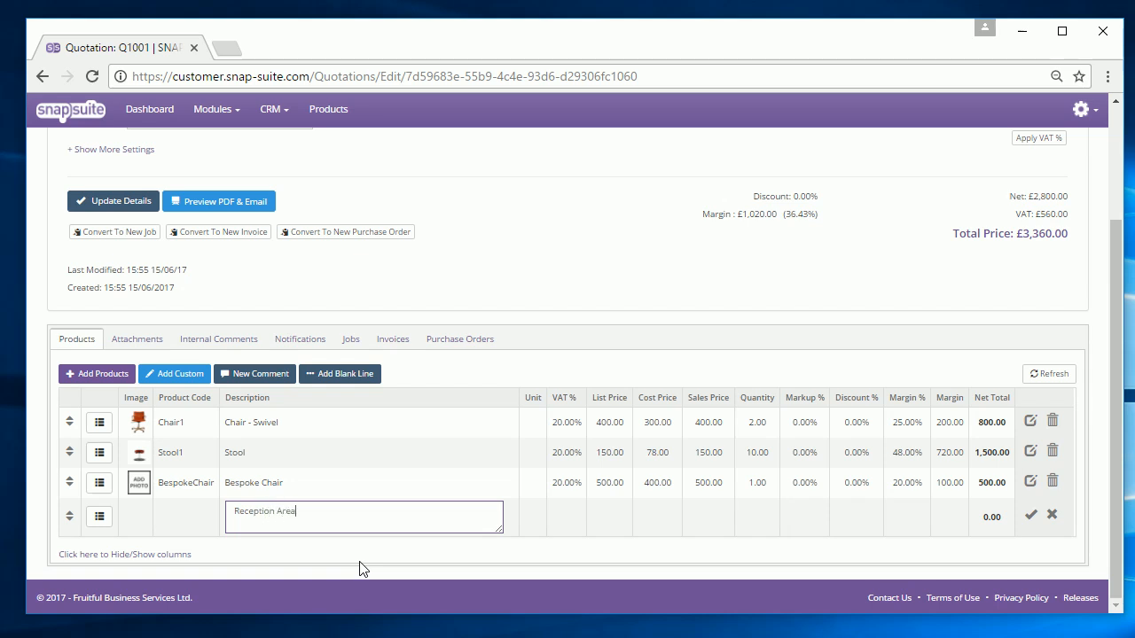
{"action": "left_click", "coordinate": [1028, 514]}
{"action": "left_click", "coordinate": [260, 382]}
{"action": "type", "text": "Boardroom"}
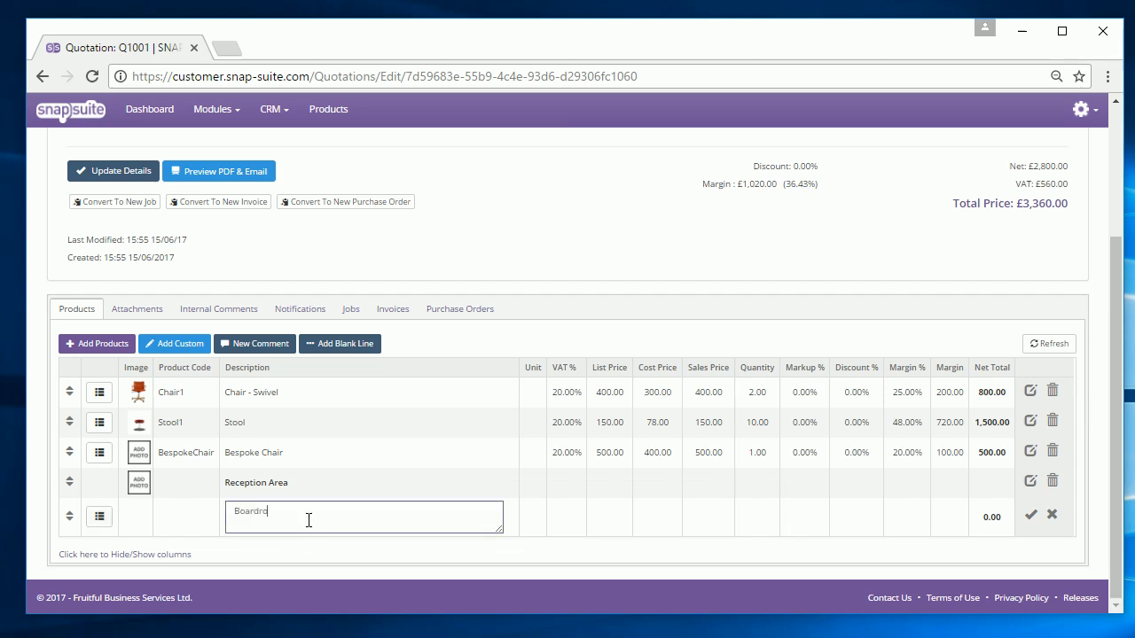
{"action": "left_click", "coordinate": [1028, 514]}
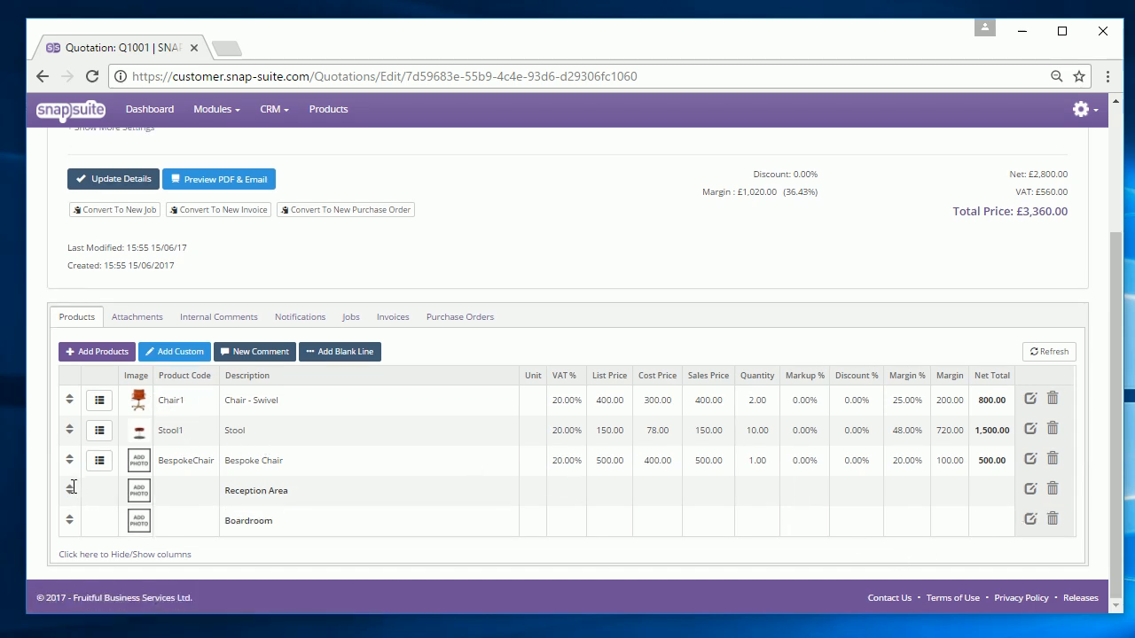
- Reorder lines with Reception Area on top and a blank line between Stool1 and Boardroom
{"action": "left_click_drag", "start_coordinate": [71, 485], "coordinate": [78, 399]}
{"action": "left_click_drag", "start_coordinate": [73, 519], "coordinate": [73, 457]}
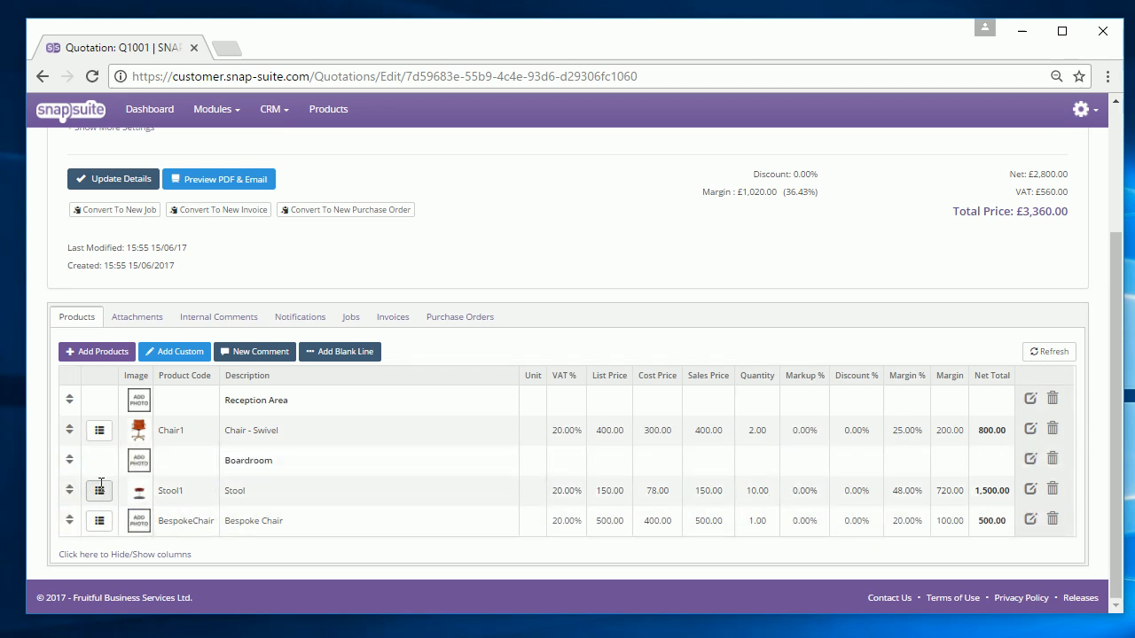
{"action": "left_click_drag", "start_coordinate": [69, 490], "coordinate": [99, 445]}
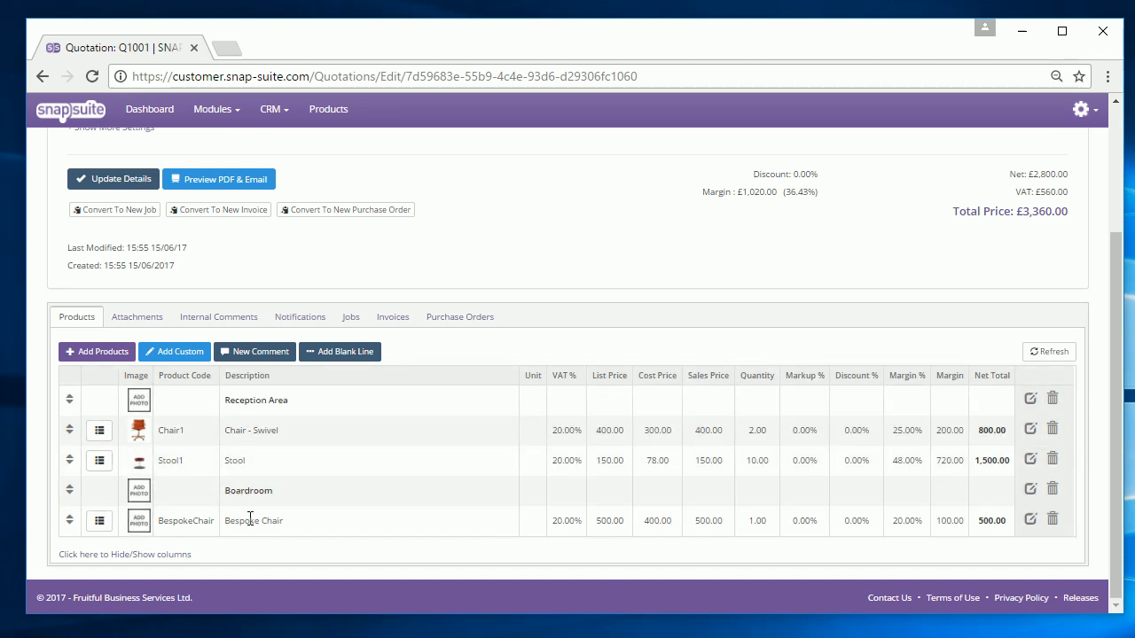
{"action": "left_click", "coordinate": [322, 351]}
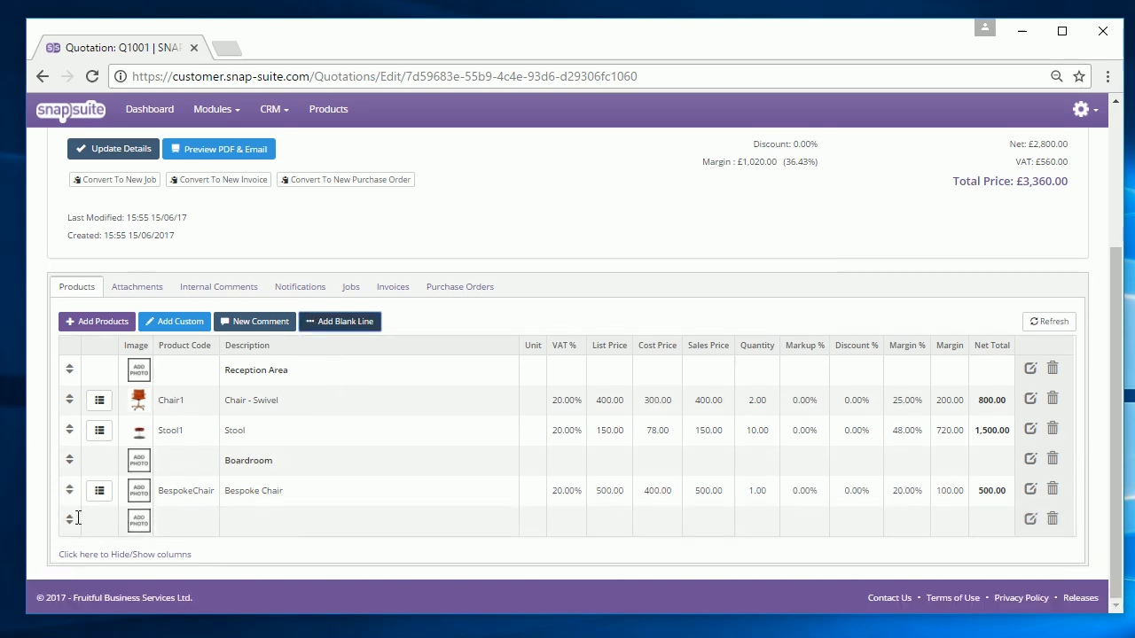
{"action": "left_click_drag", "start_coordinate": [70, 520], "coordinate": [69, 459]}
{"action": "scroll", "coordinate": [202, 507], "scroll_direction": "up", "scroll_amount": 1}
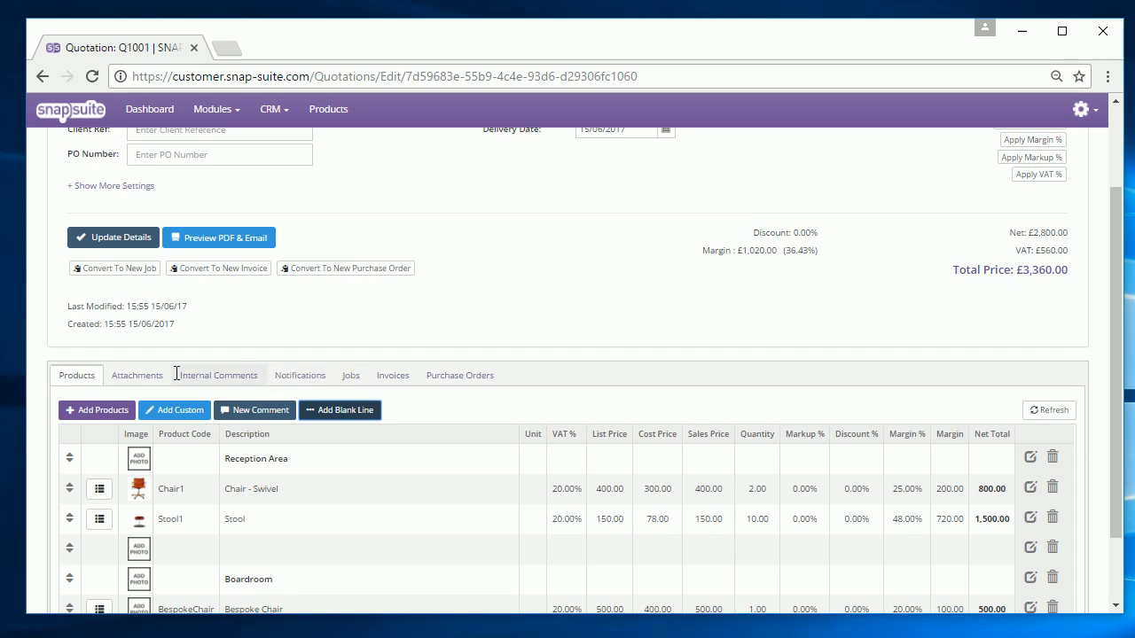
{"action": "scroll", "coordinate": [221, 381], "scroll_direction": "up", "scroll_amount": 2}
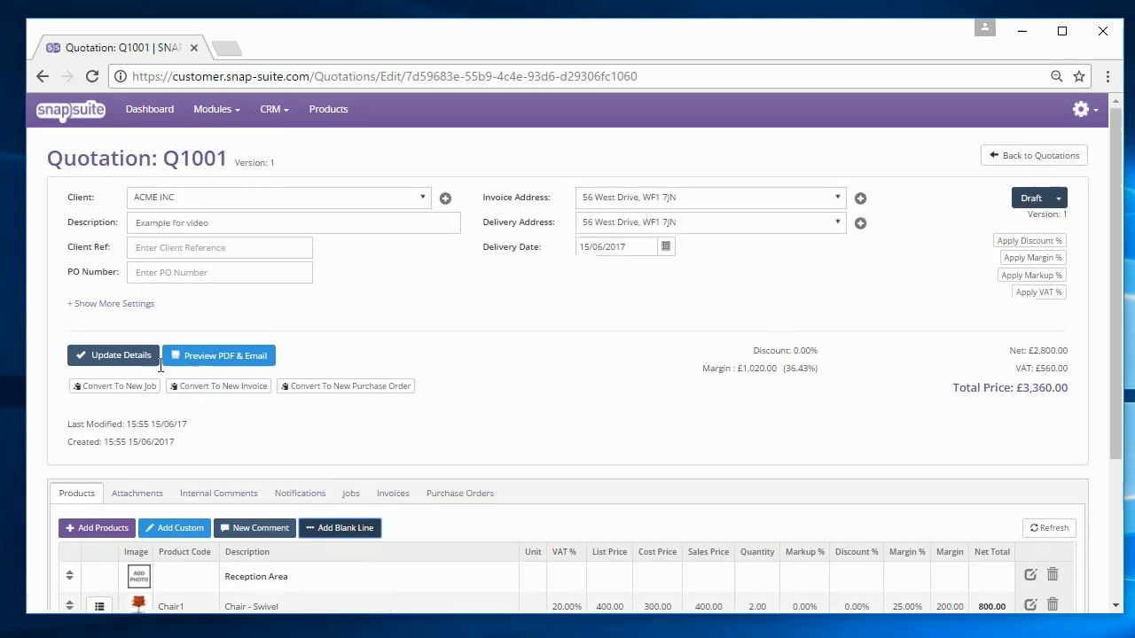
- Save the quotation details and apply the Blue body template to its PDF preview
{"action": "left_click", "coordinate": [142, 356]}
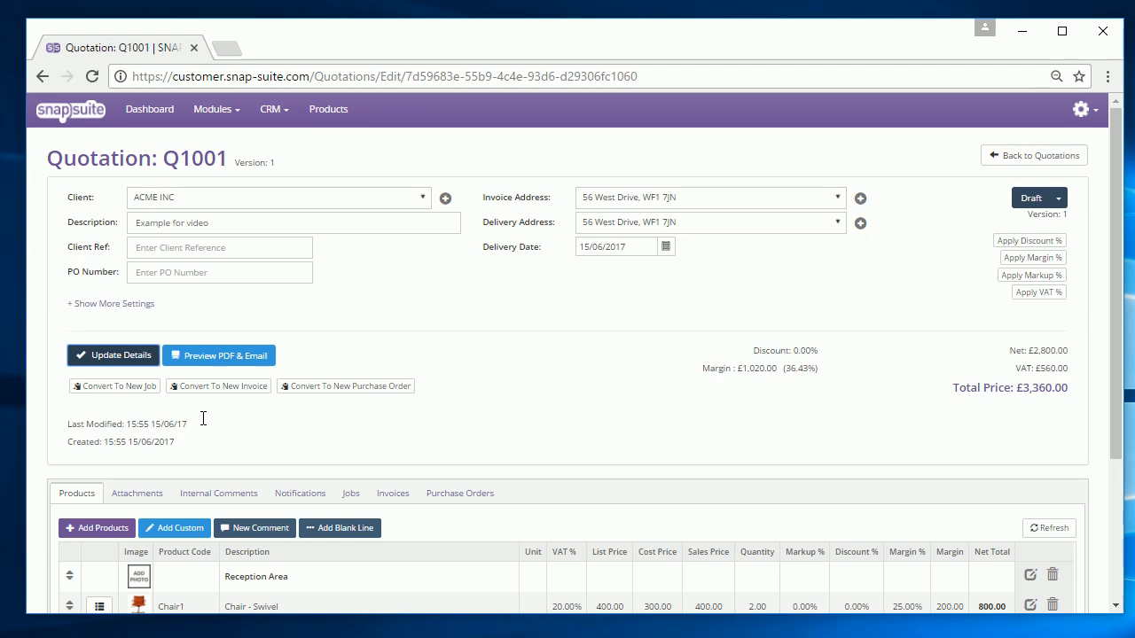
{"action": "left_click", "coordinate": [233, 356]}
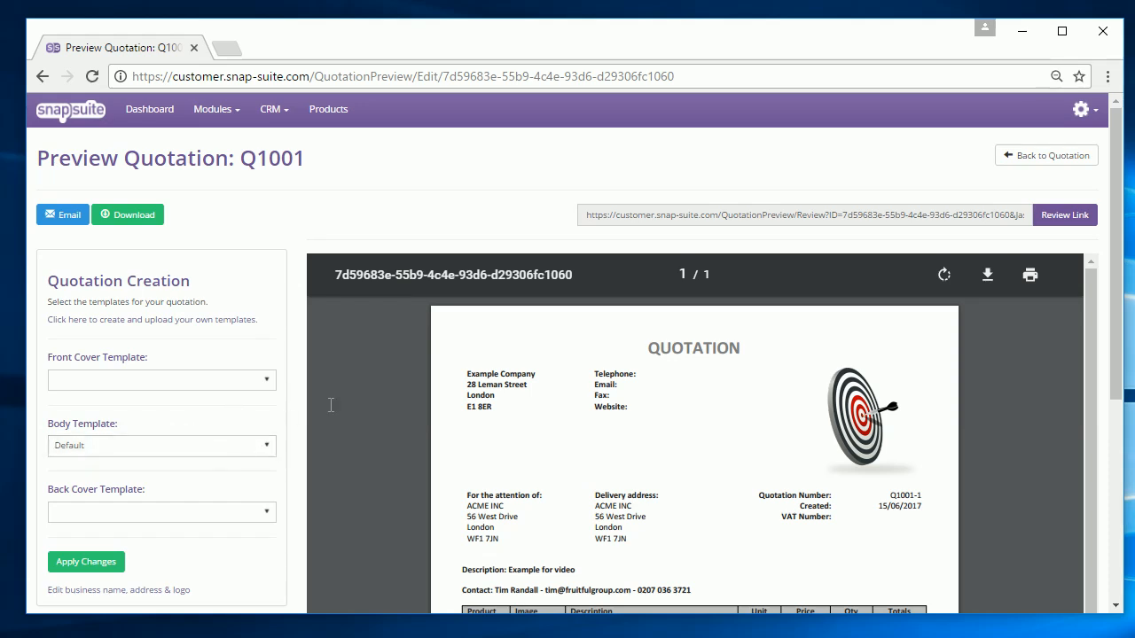
{"action": "scroll", "coordinate": [573, 365], "scroll_direction": "down", "scroll_amount": 2}
{"action": "scroll", "coordinate": [577, 380], "scroll_direction": "up", "scroll_amount": 2}
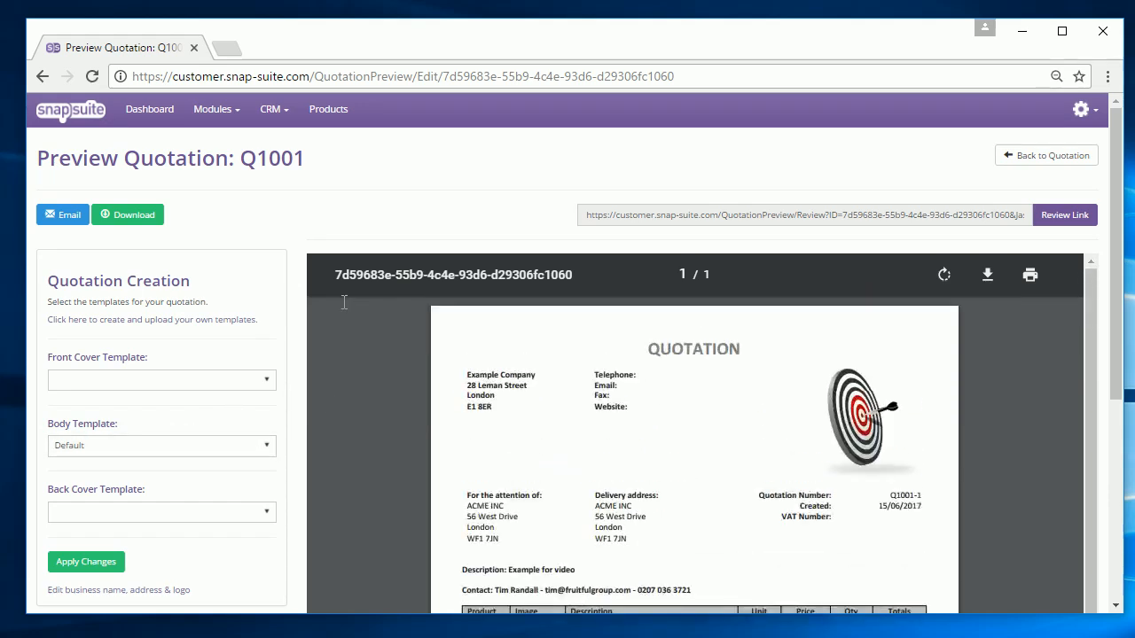
{"action": "left_click", "coordinate": [205, 450]}
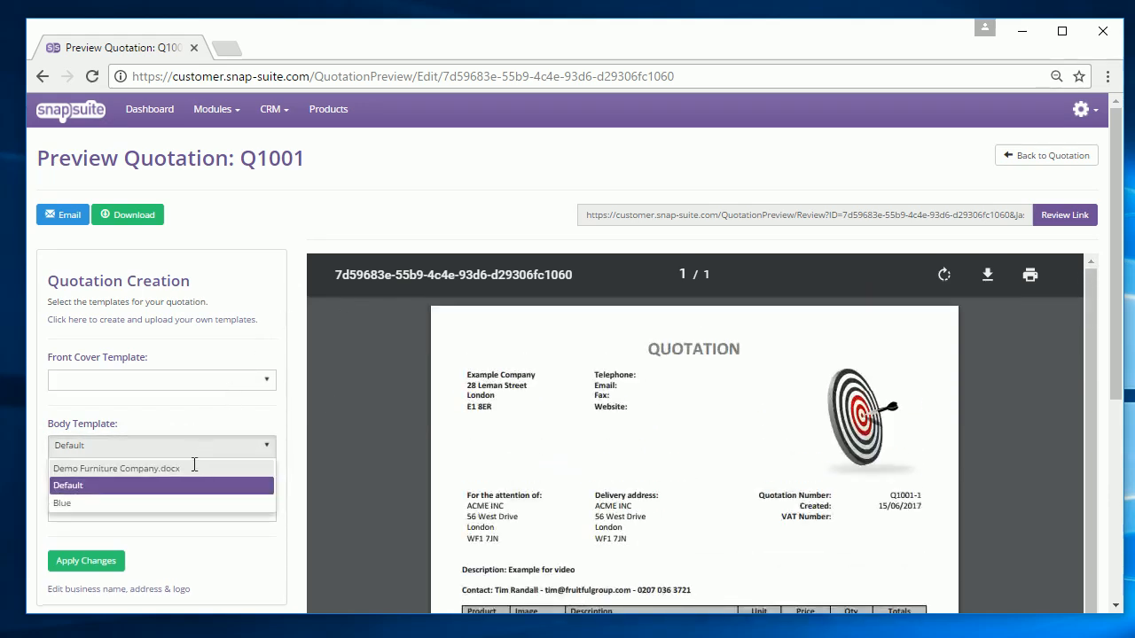
{"action": "left_click", "coordinate": [153, 501]}
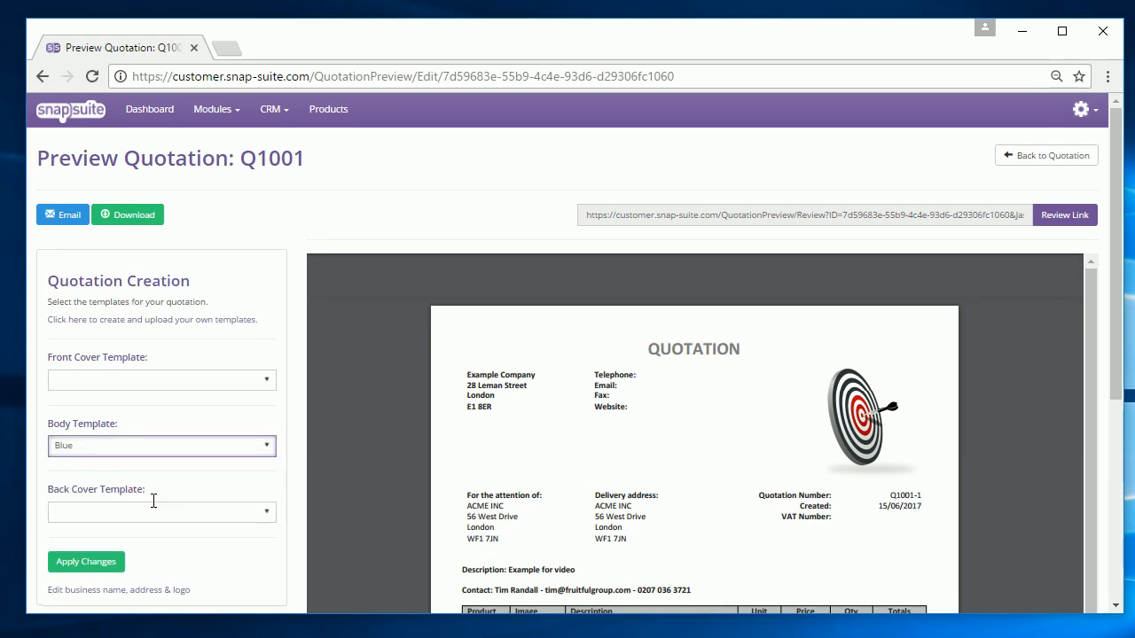
{"action": "left_click", "coordinate": [106, 561]}
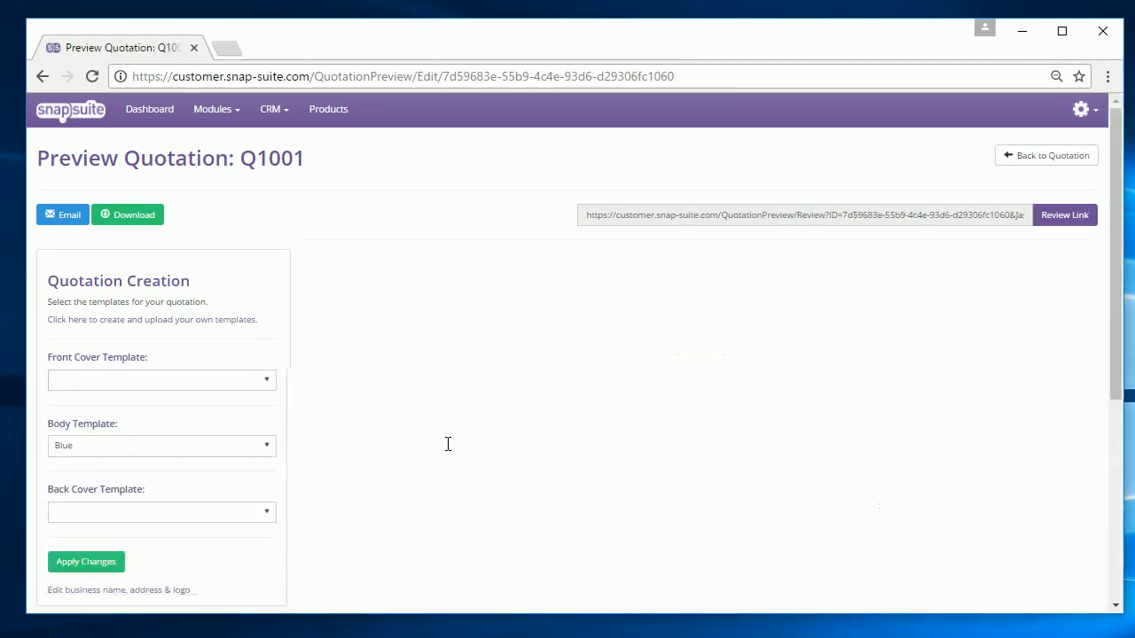
{"action": "scroll", "coordinate": [479, 436], "scroll_direction": "down", "scroll_amount": 3}
{"action": "scroll", "coordinate": [479, 436], "scroll_direction": "up", "scroll_amount": 3}
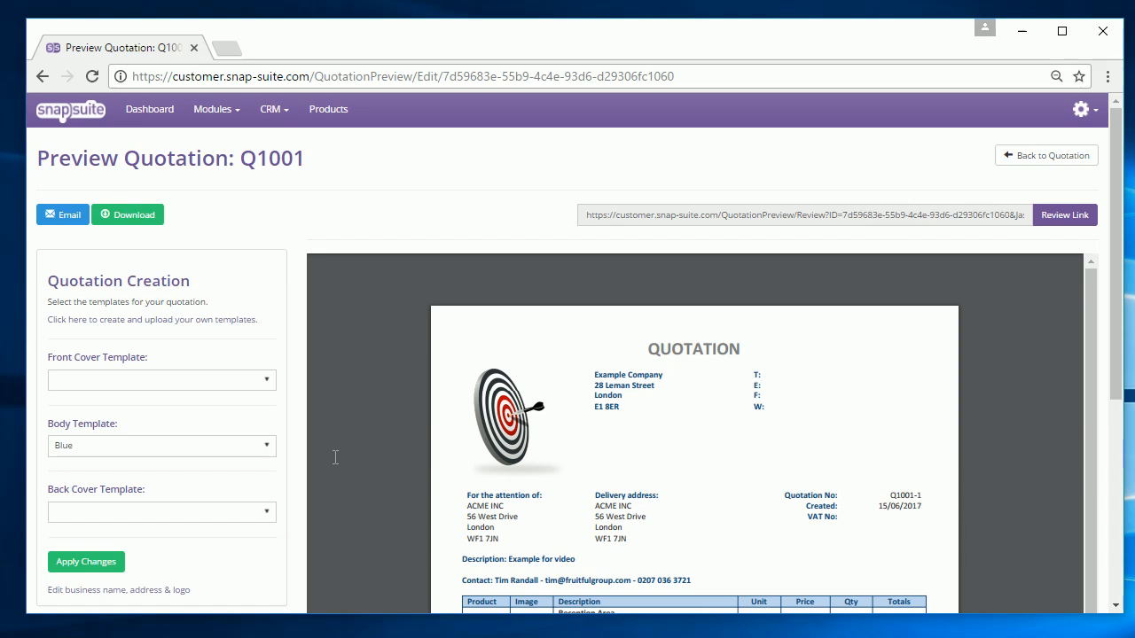
- Download the quote as 'Quote Q1001-1 ACME INC.pdf' and view it
{"action": "left_click", "coordinate": [141, 217]}
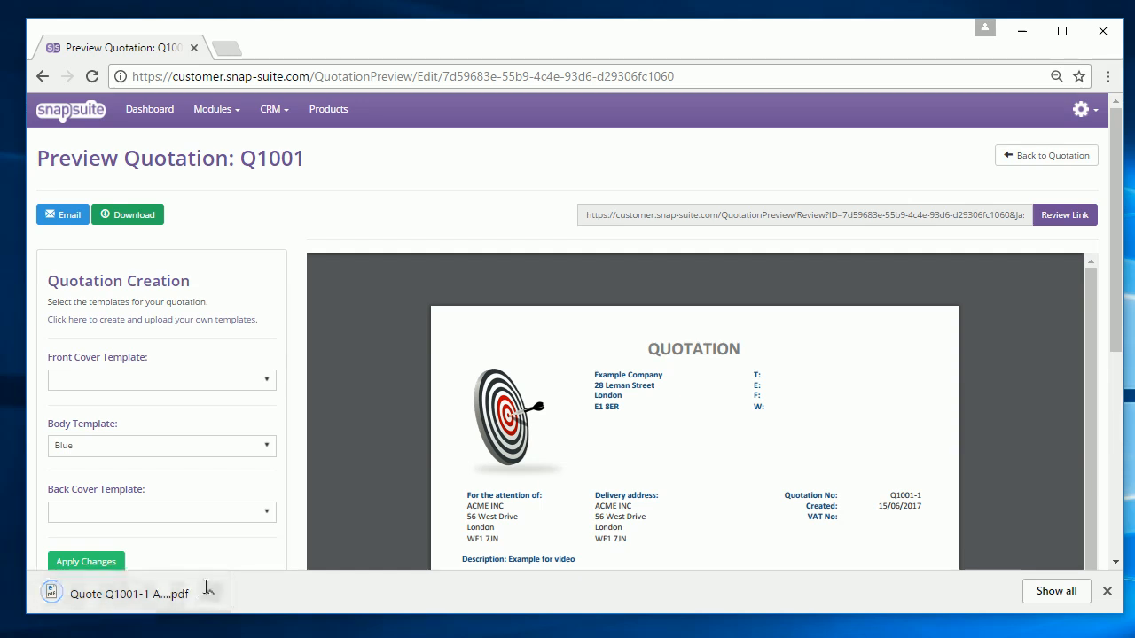
{"action": "left_click", "coordinate": [177, 605]}
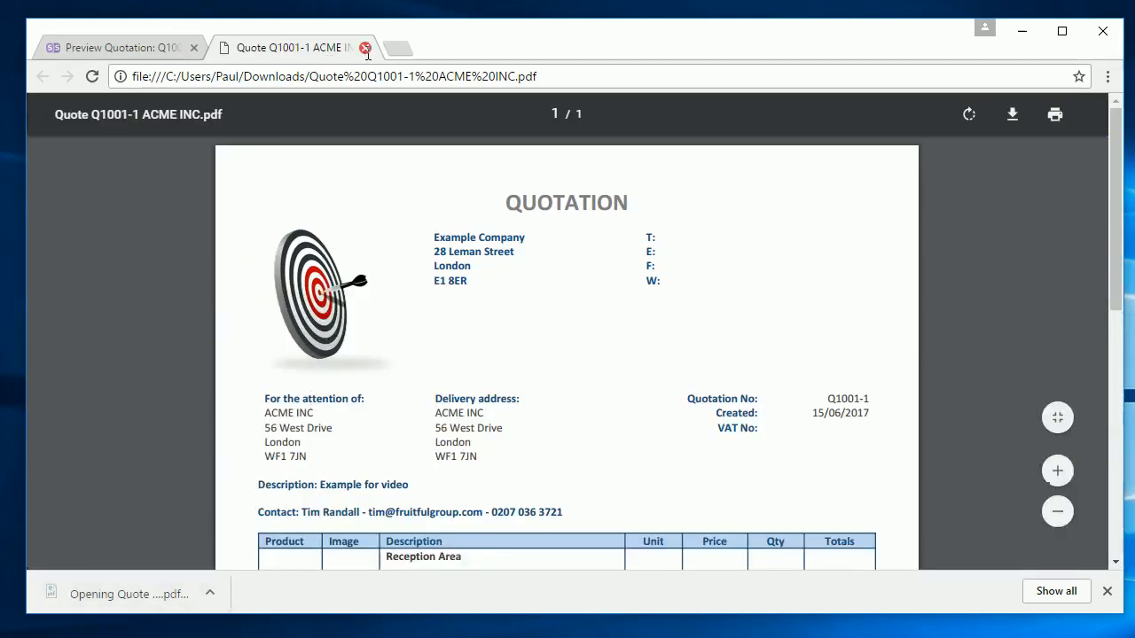
{"action": "left_click", "coordinate": [365, 48]}
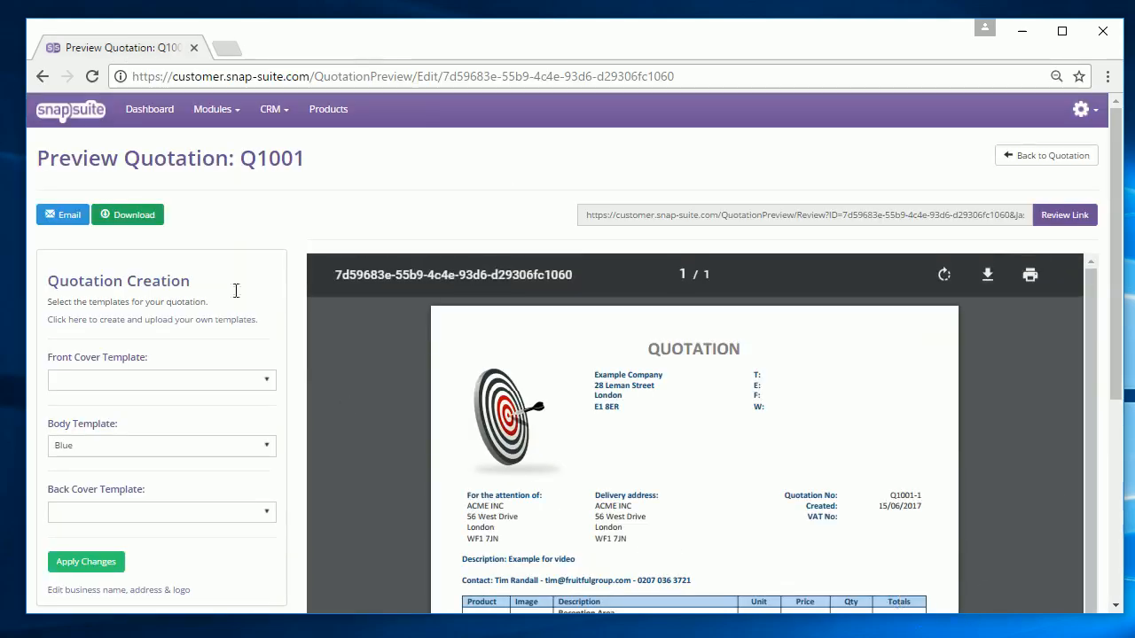
- Email 'Quotation: Q1001-1 – ACME INC' with the PDF attached to the autofilled recipient address
{"action": "left_click", "coordinate": [61, 214]}
{"action": "left_click", "coordinate": [777, 198]}
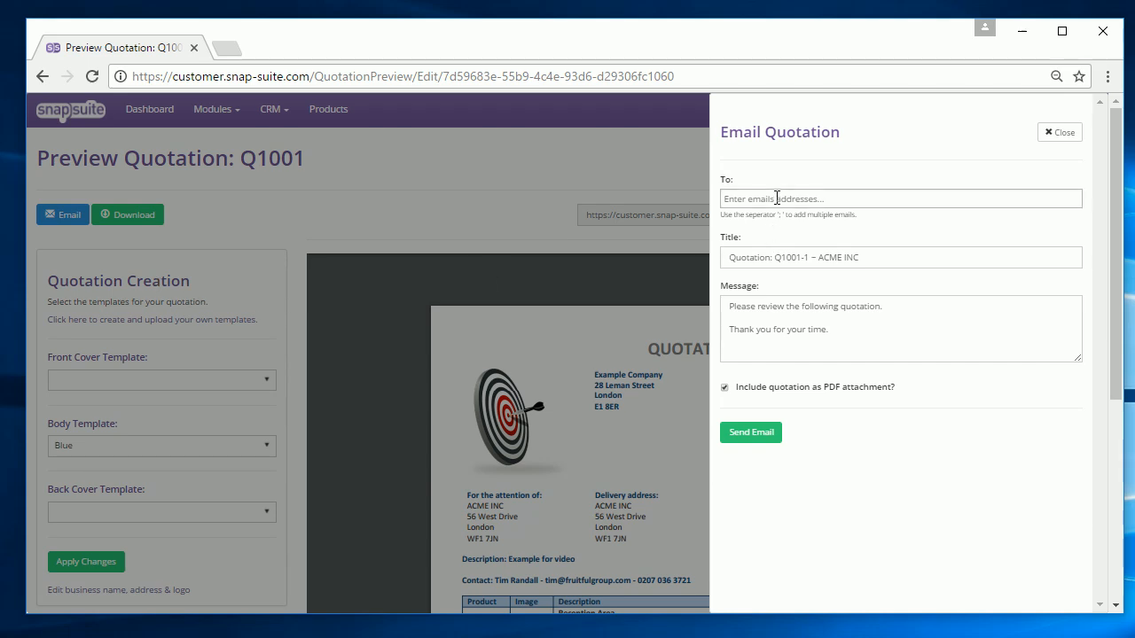
{"action": "left_click", "coordinate": [759, 233]}
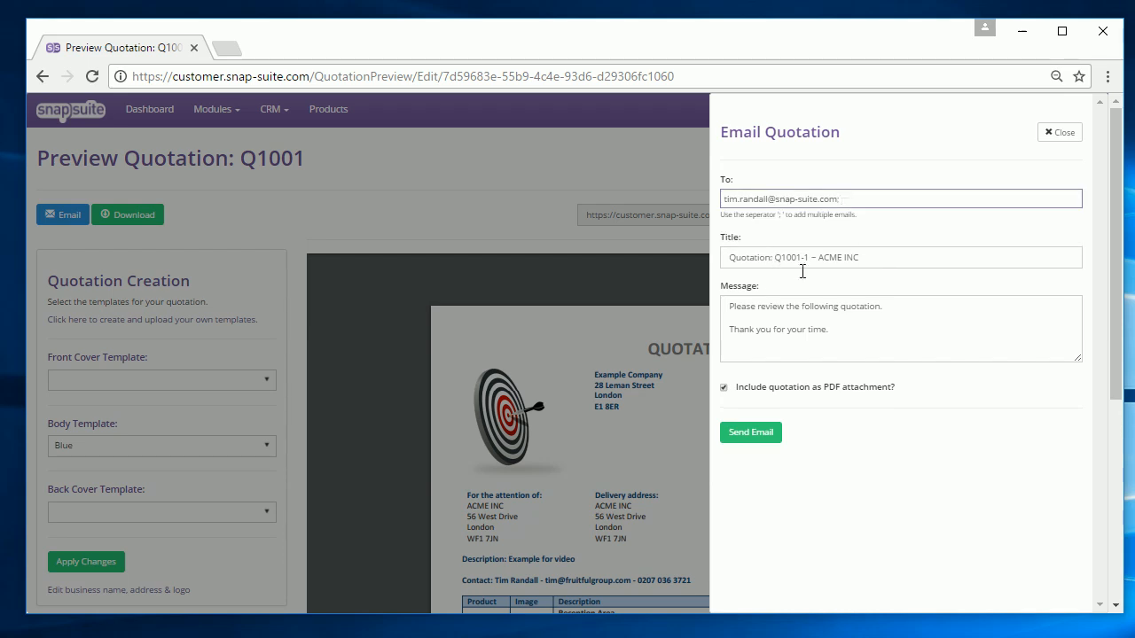
{"action": "left_click", "coordinate": [858, 328]}
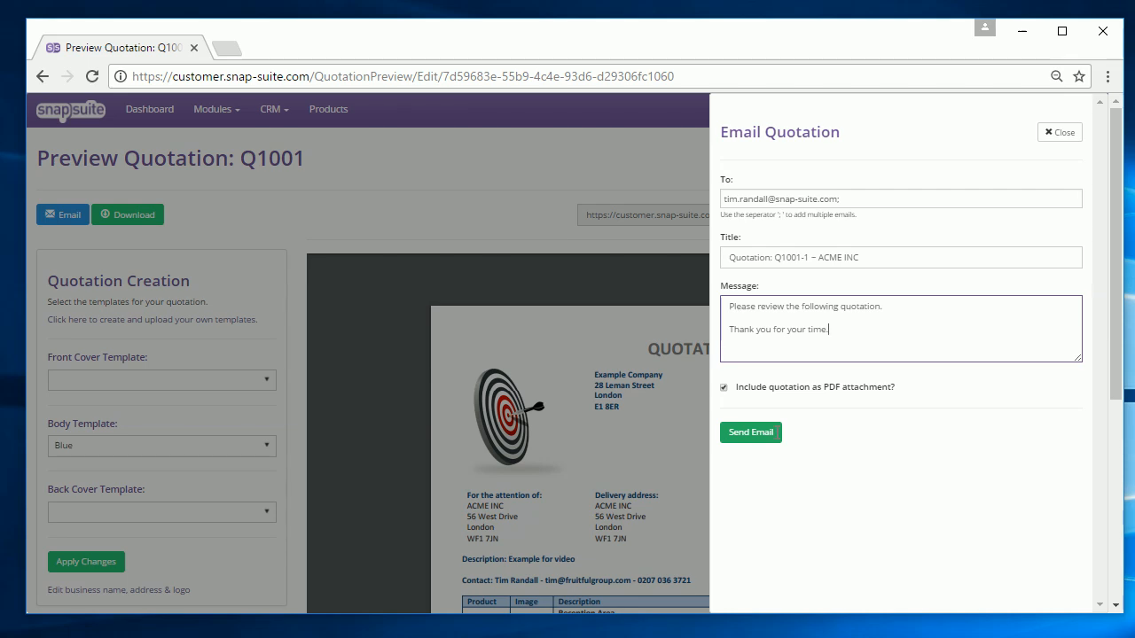
{"action": "left_click", "coordinate": [776, 432]}
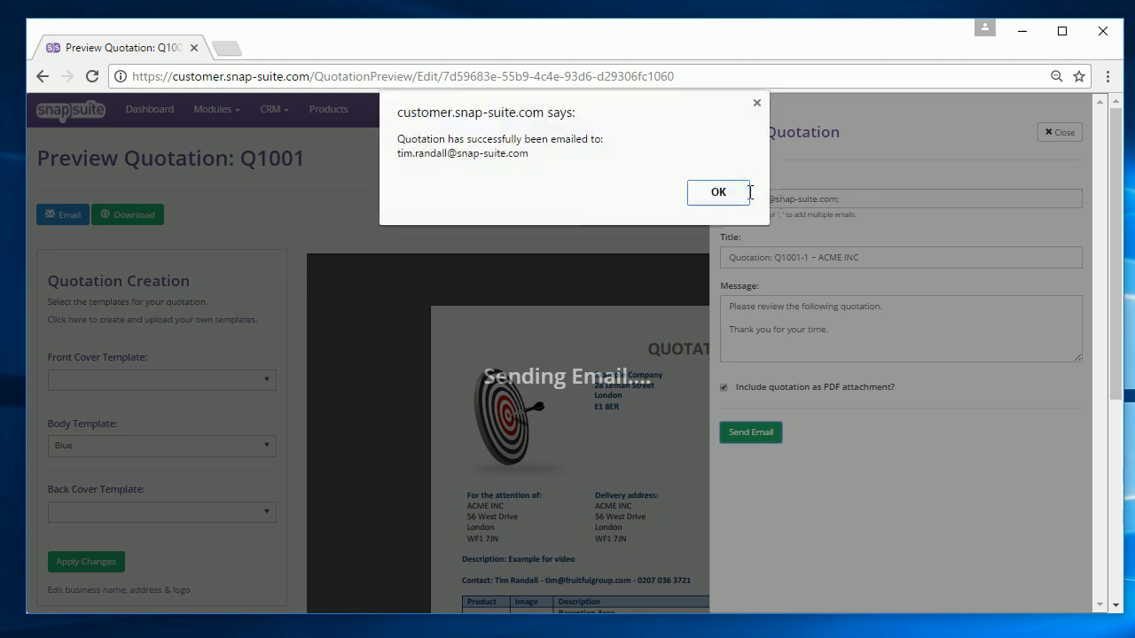
{"action": "left_click", "coordinate": [747, 192]}
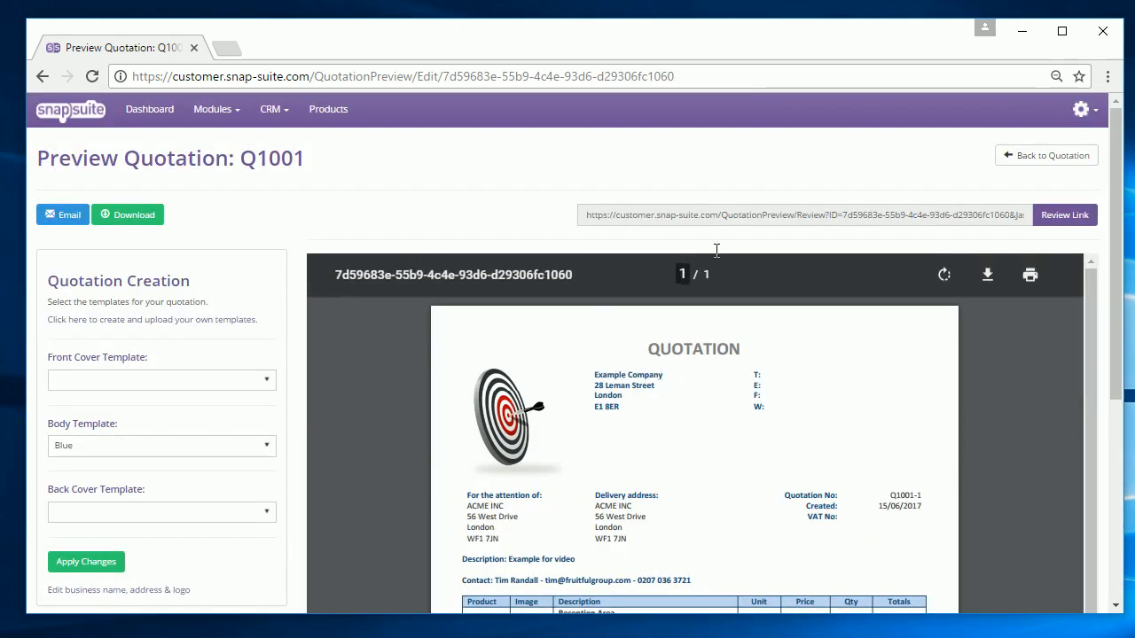
- Check Q1001's Internal Comments for the e-mail sent note, then return to Your Quotations
{"action": "left_click", "coordinate": [1022, 156]}
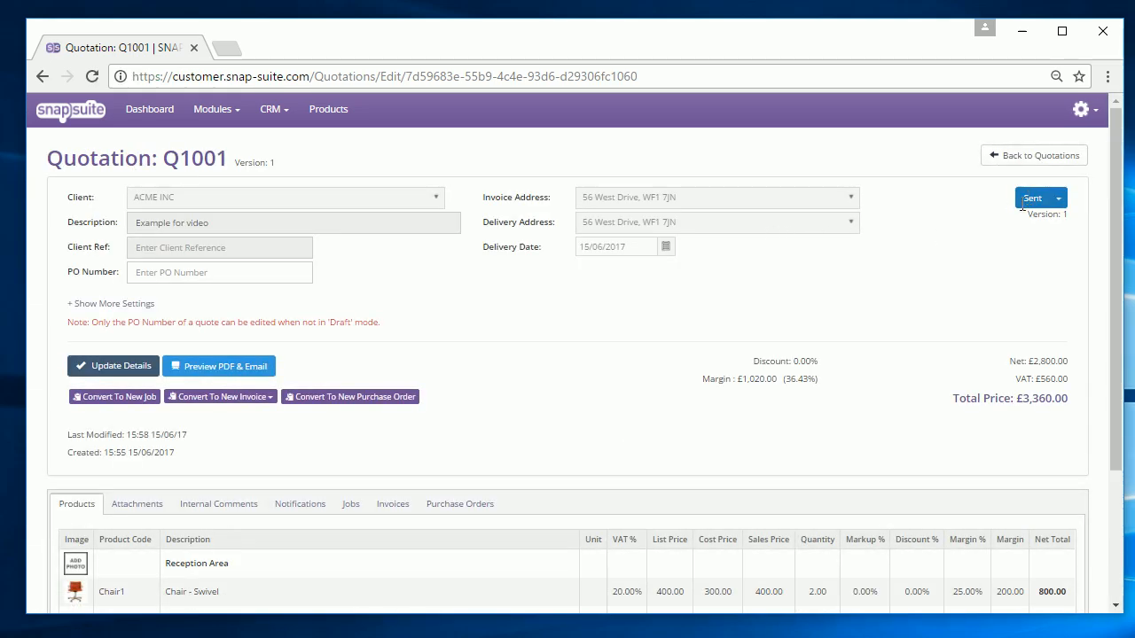
{"action": "left_click", "coordinate": [224, 502]}
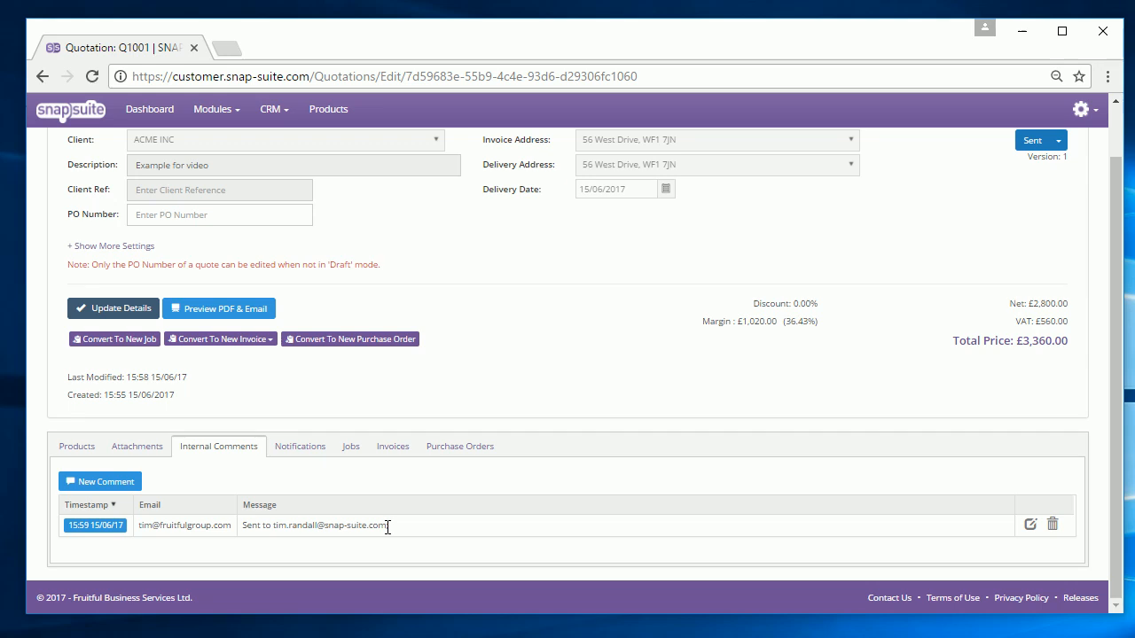
{"action": "scroll", "coordinate": [506, 222], "scroll_direction": "up", "scroll_amount": 1}
{"action": "left_click", "coordinate": [1029, 156]}
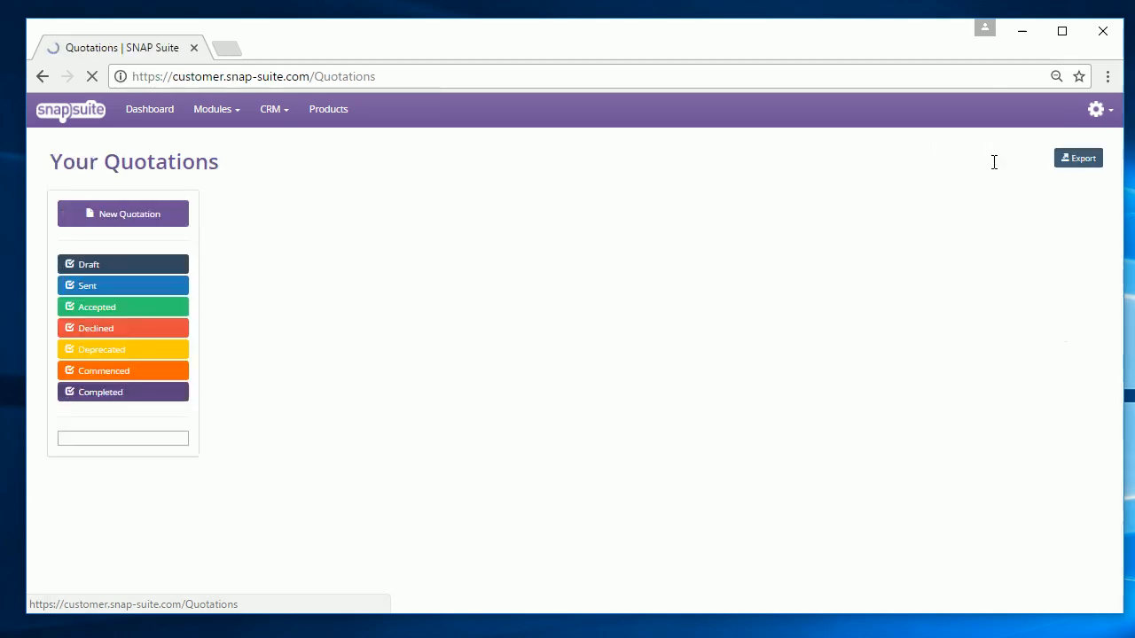